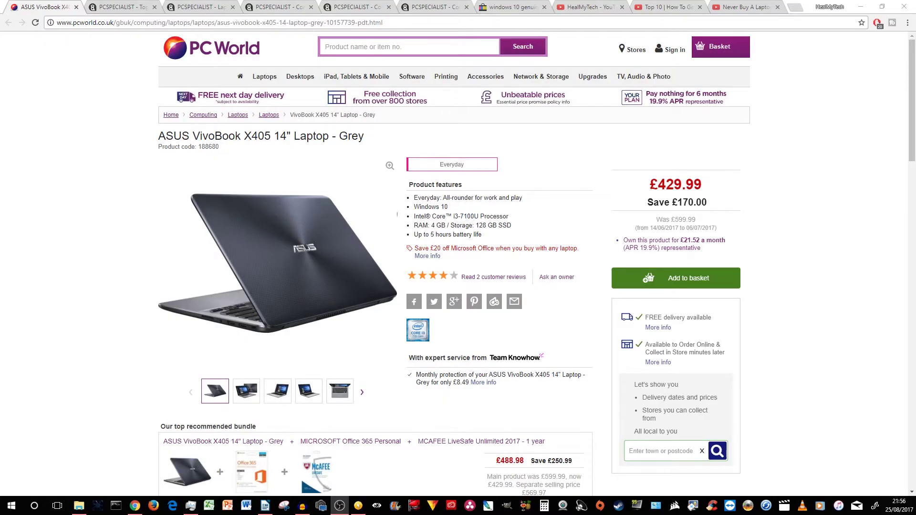
Return to the ASUS VivoBook page and highlight its £429.99 price and £170.00 saving.
{"action": "left_click", "coordinate": [126, 6]}
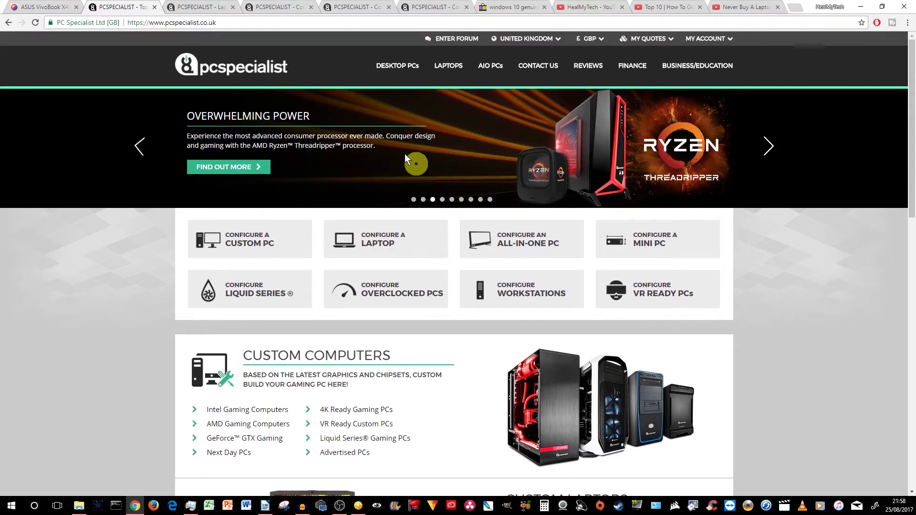
{"action": "left_click", "coordinate": [48, 5]}
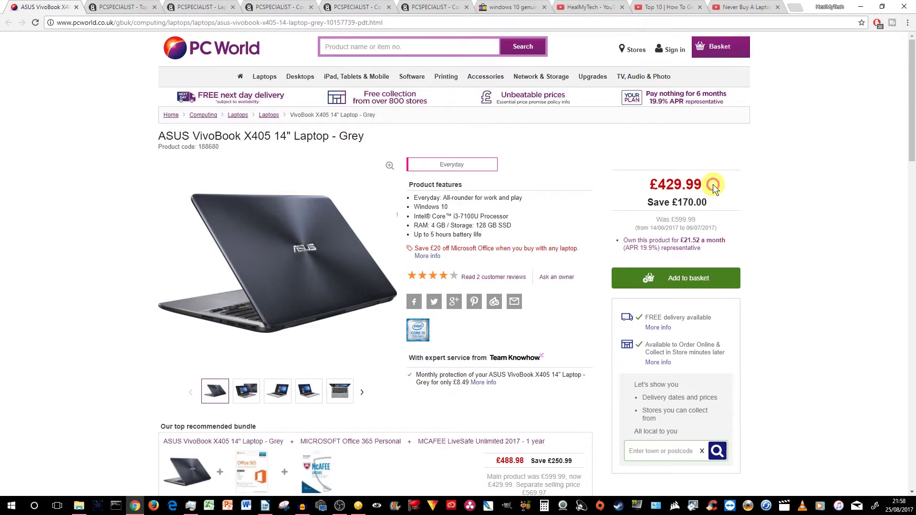
{"action": "left_click_drag", "start_coordinate": [713, 183], "coordinate": [645, 187]}
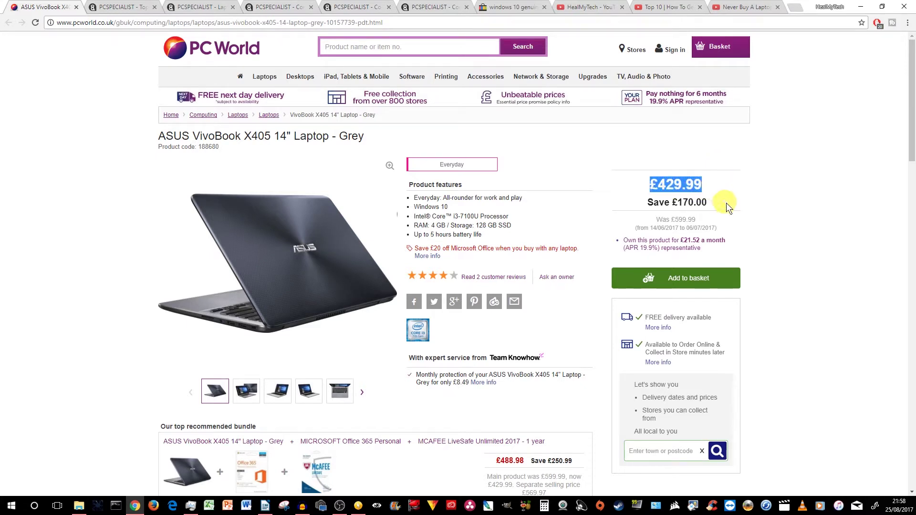
{"action": "left_click_drag", "start_coordinate": [725, 203], "coordinate": [649, 205]}
{"action": "left_click", "coordinate": [751, 226]}
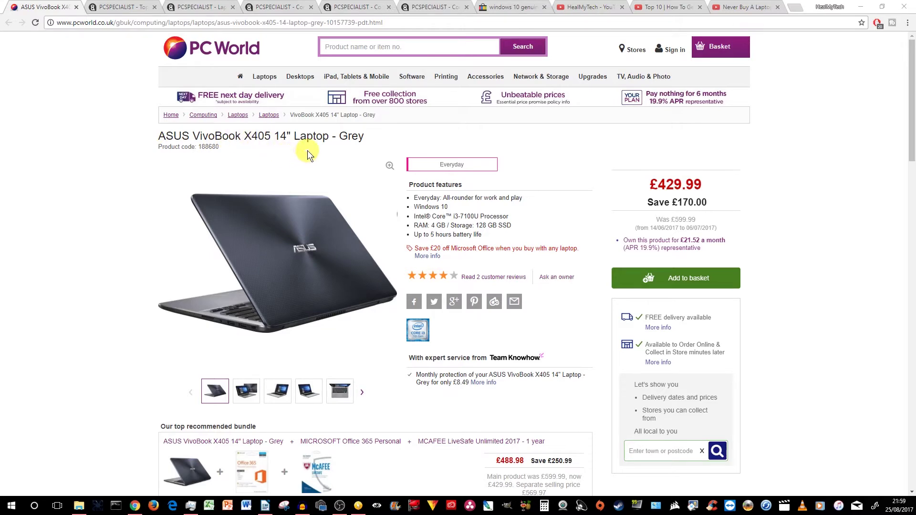
Scroll to the specifications and highlight the 4 GB RAM and 1366 x 768 resolution values.
{"action": "scroll", "coordinate": [393, 184], "scroll_direction": "down", "scroll_amount": 5}
{"action": "scroll", "coordinate": [395, 182], "scroll_direction": "down", "scroll_amount": 3}
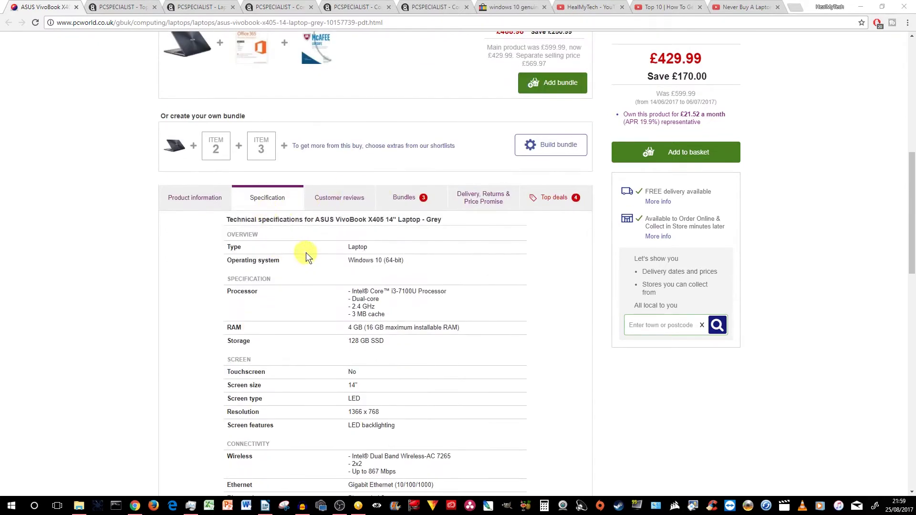
{"action": "scroll", "coordinate": [334, 238], "scroll_direction": "down", "scroll_amount": 2}
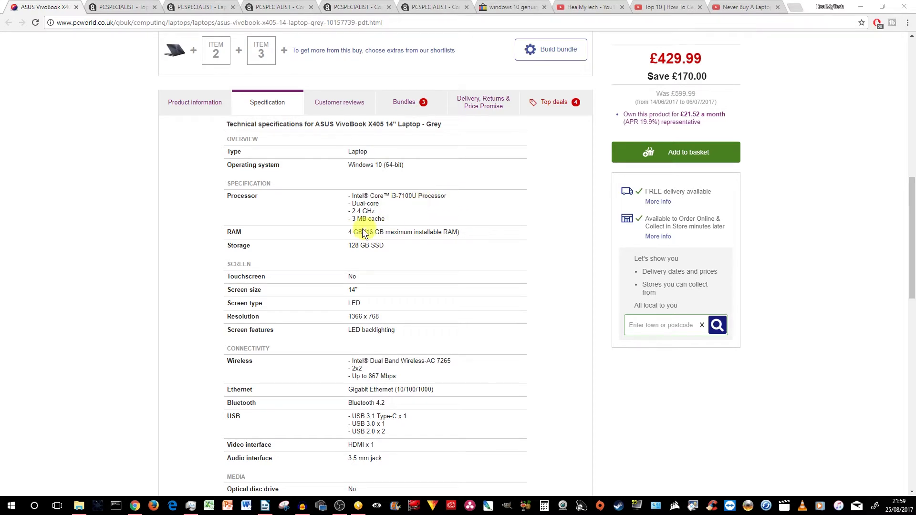
{"action": "left_click_drag", "start_coordinate": [349, 231], "coordinate": [385, 232]}
{"action": "left_click", "coordinate": [395, 249]}
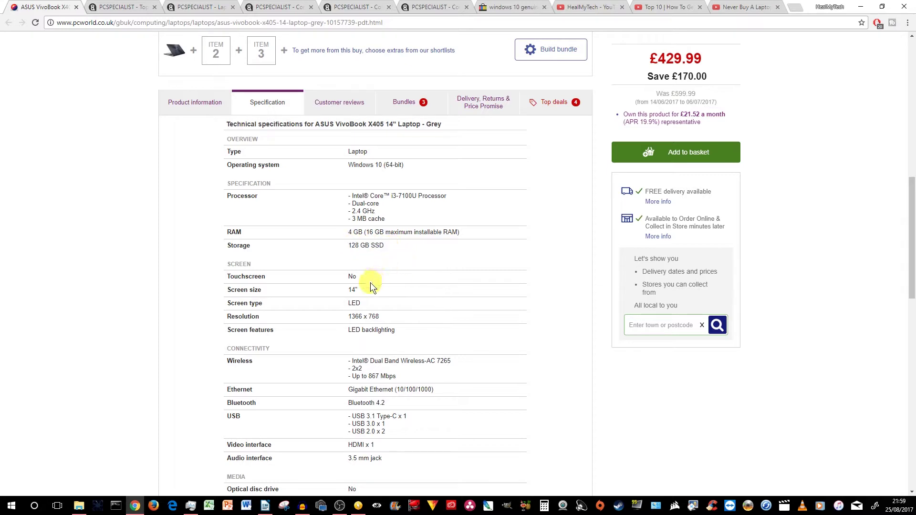
{"action": "scroll", "coordinate": [369, 294], "scroll_direction": "down", "scroll_amount": 1}
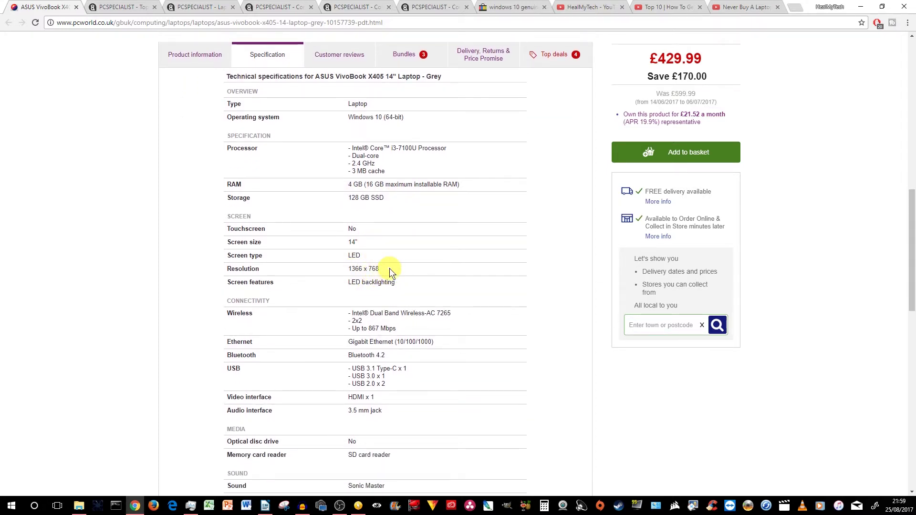
{"action": "left_click_drag", "start_coordinate": [348, 269], "coordinate": [397, 269]}
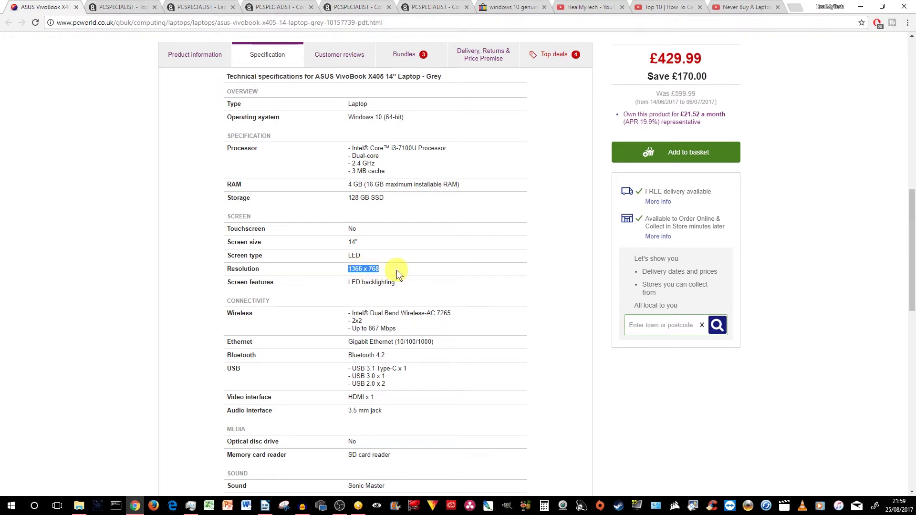
{"action": "left_click", "coordinate": [431, 271]}
{"action": "scroll", "coordinate": [386, 242], "scroll_direction": "down", "scroll_amount": 1}
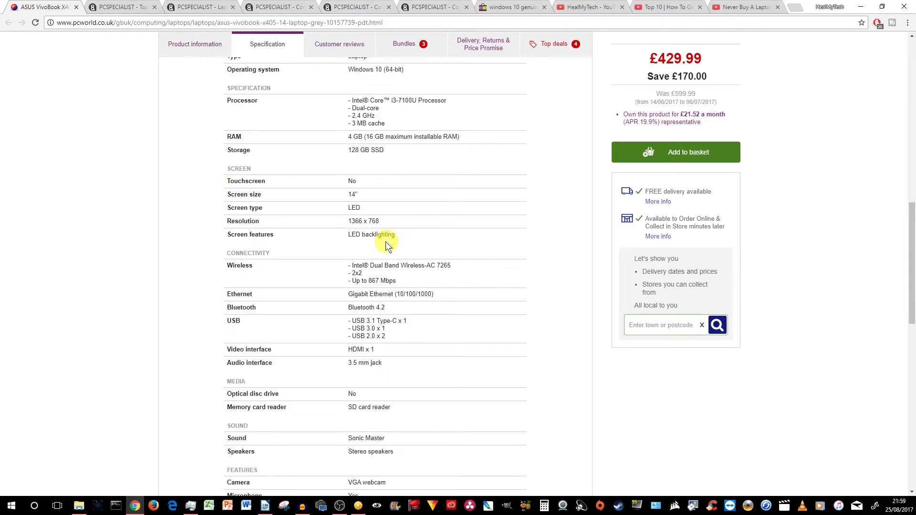
{"action": "scroll", "coordinate": [407, 241], "scroll_direction": "down", "scroll_amount": 1}
Scroll through the remaining VivoBook specs and alternatives, then scroll back up toward the top.
{"action": "left_click_drag", "start_coordinate": [227, 273], "coordinate": [267, 277]}
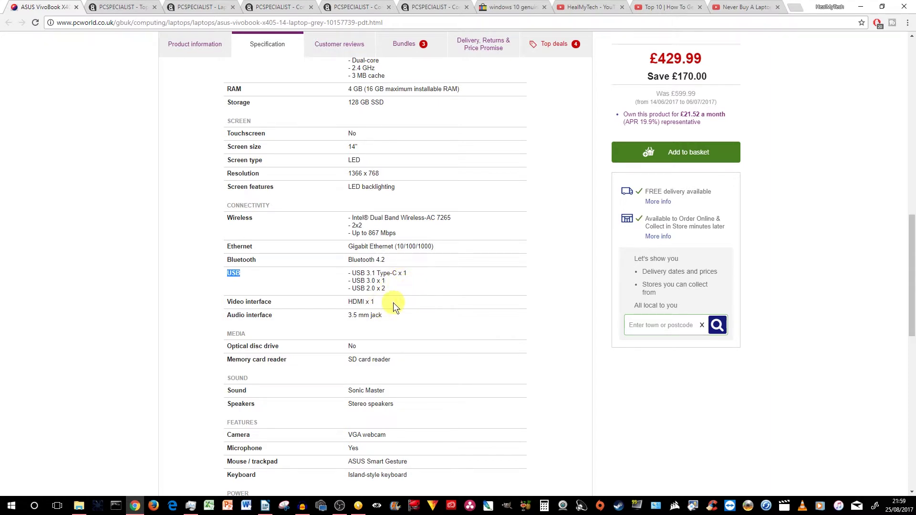
{"action": "scroll", "coordinate": [410, 344], "scroll_direction": "down", "scroll_amount": 2}
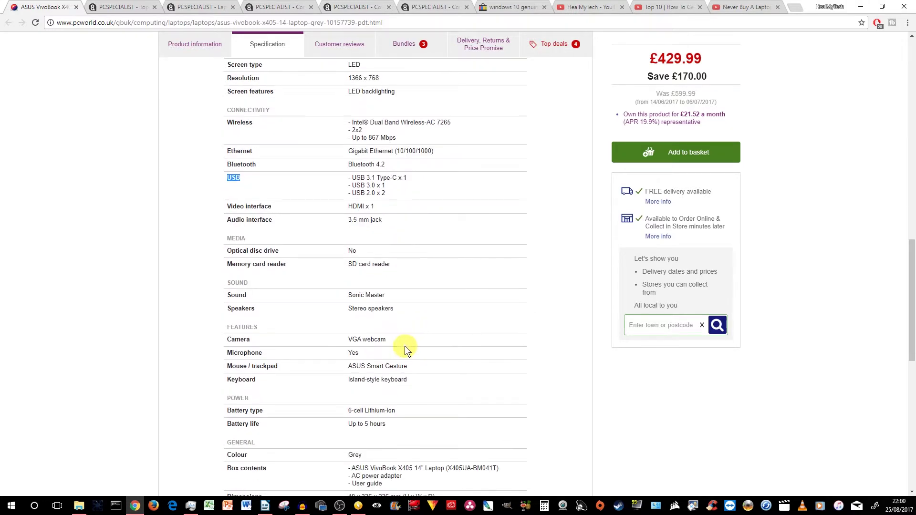
{"action": "scroll", "coordinate": [404, 346], "scroll_direction": "down", "scroll_amount": 2}
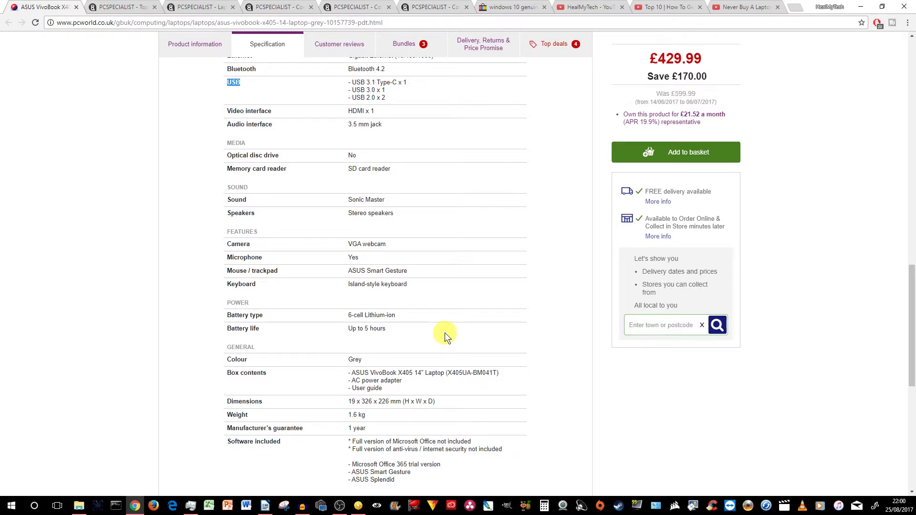
{"action": "scroll", "coordinate": [388, 294], "scroll_direction": "down", "scroll_amount": 2}
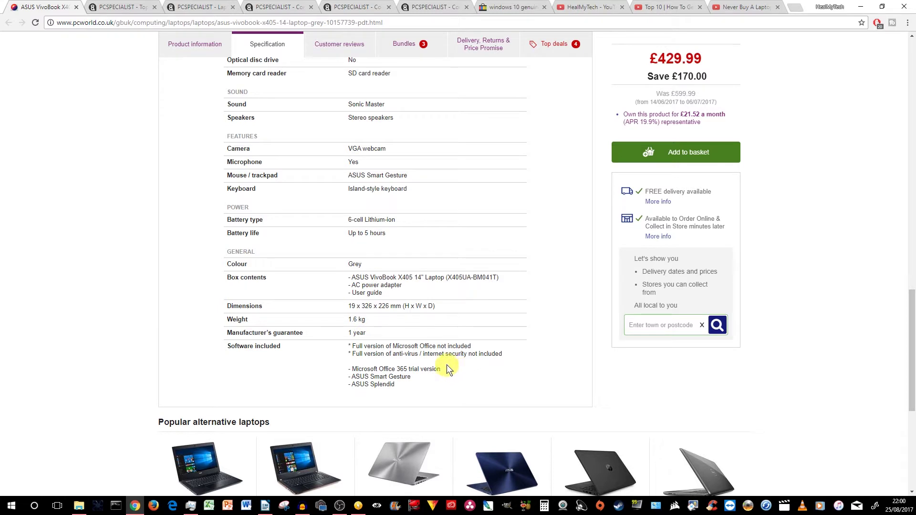
{"action": "scroll", "coordinate": [454, 359], "scroll_direction": "down", "scroll_amount": 1}
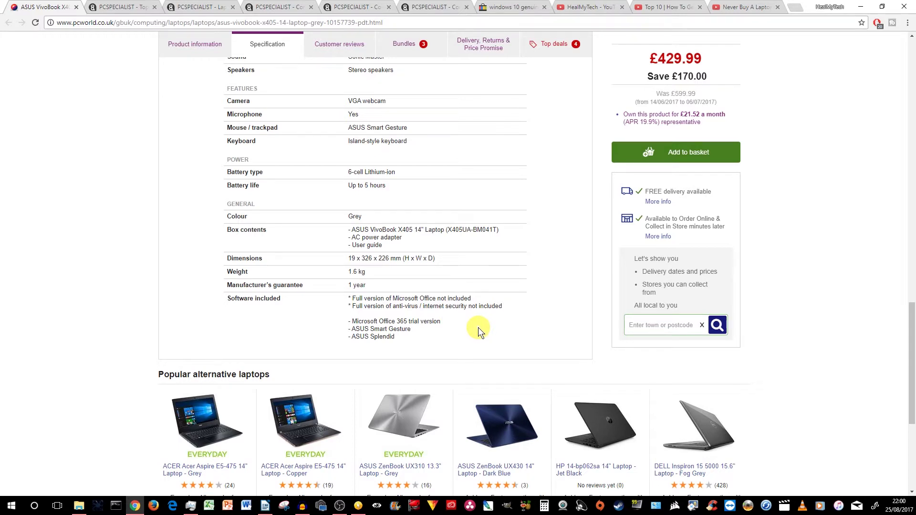
{"action": "scroll", "coordinate": [477, 328], "scroll_direction": "down", "scroll_amount": 1}
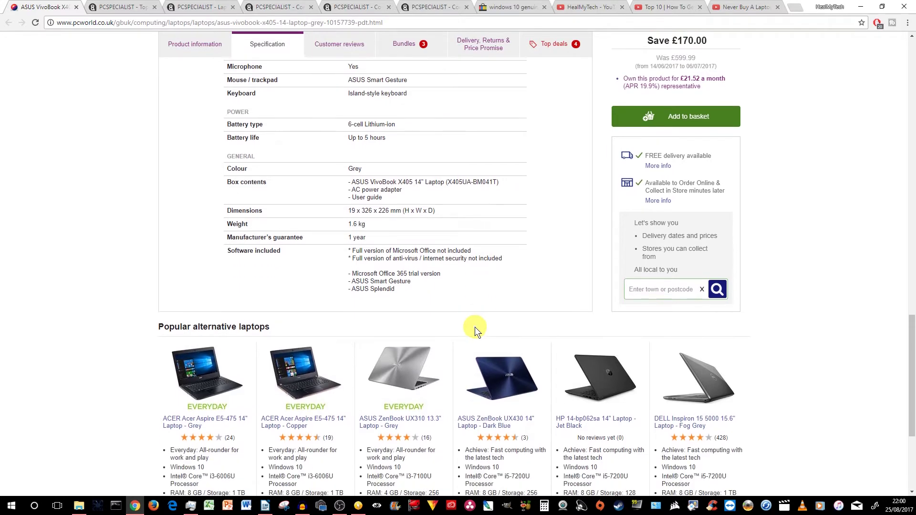
{"action": "scroll", "coordinate": [474, 328], "scroll_direction": "up", "scroll_amount": 9}
{"action": "scroll", "coordinate": [475, 327], "scroll_direction": "up", "scroll_amount": 10}
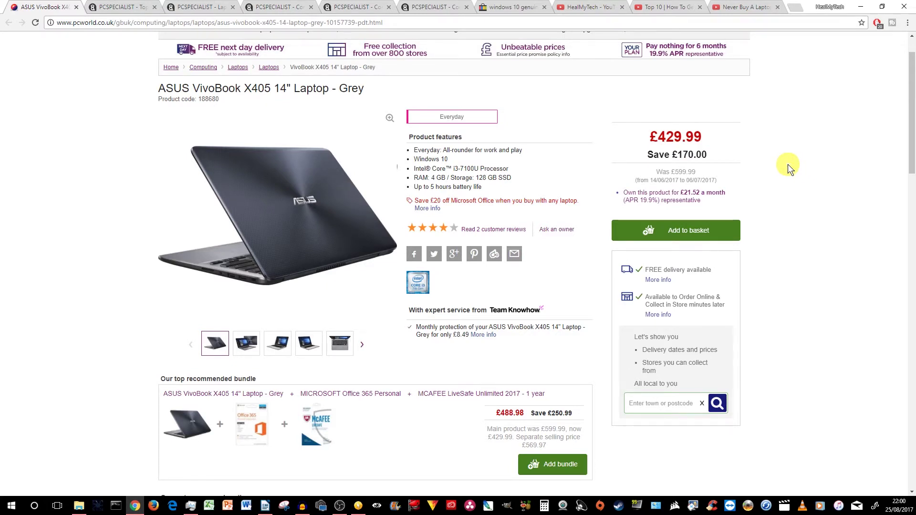
{"action": "scroll", "coordinate": [788, 164], "scroll_direction": "up", "scroll_amount": 1}
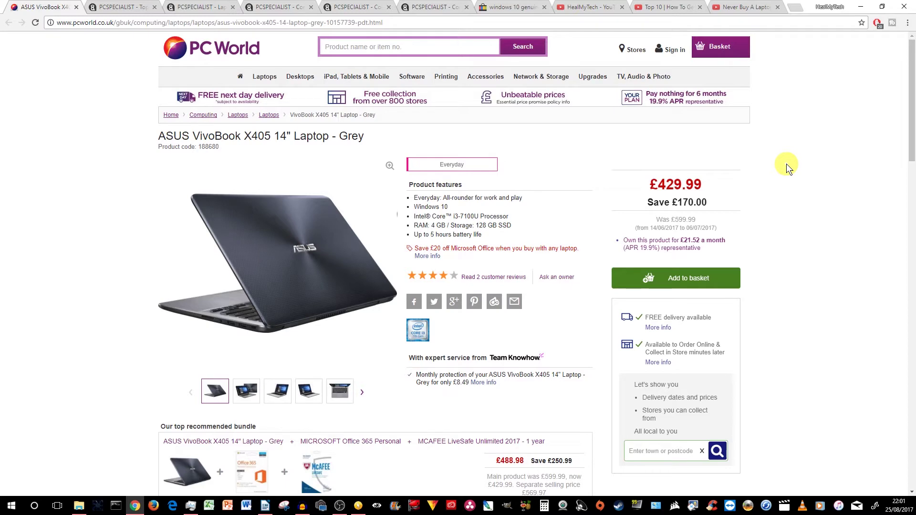
Open PCSpecialist's Intel based laptops page and highlight the 14" UltraNote IV LE and 15.6" Genesis V names.
{"action": "left_click", "coordinate": [120, 7]}
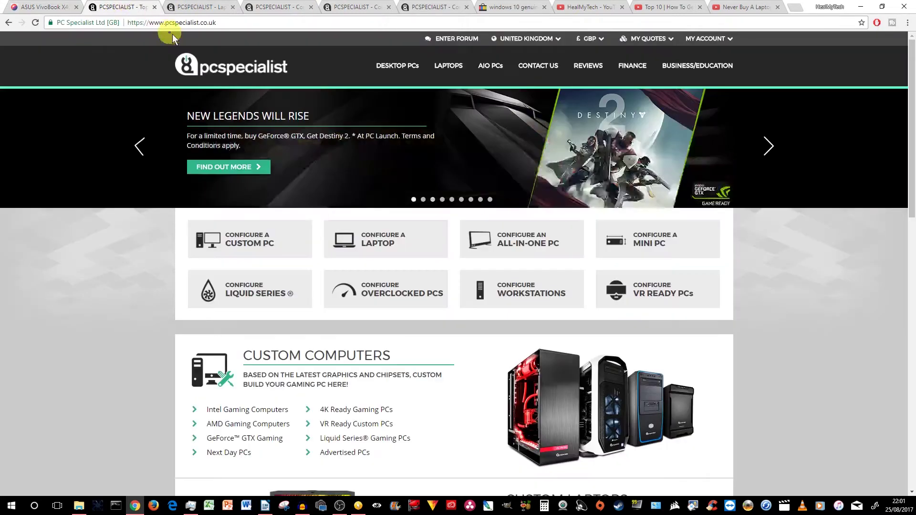
{"action": "left_click", "coordinate": [206, 6]}
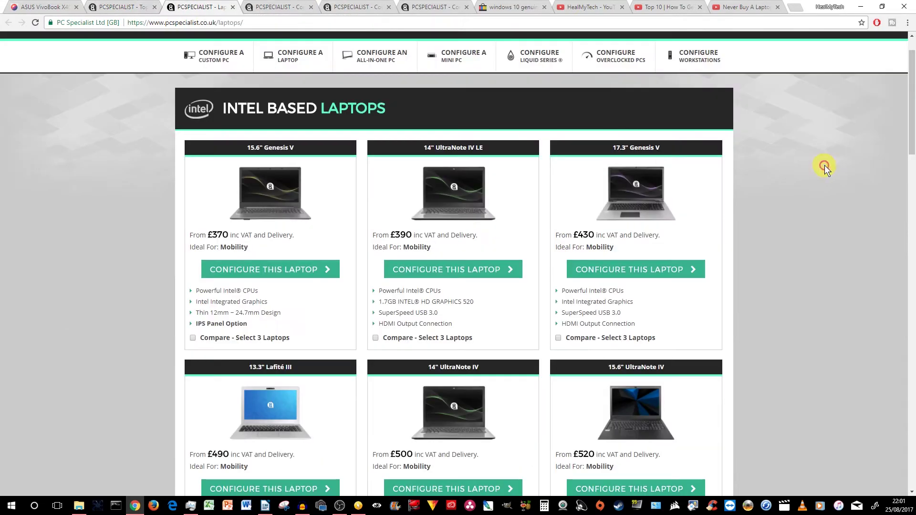
{"action": "left_click_drag", "start_coordinate": [909, 139], "coordinate": [913, 126]}
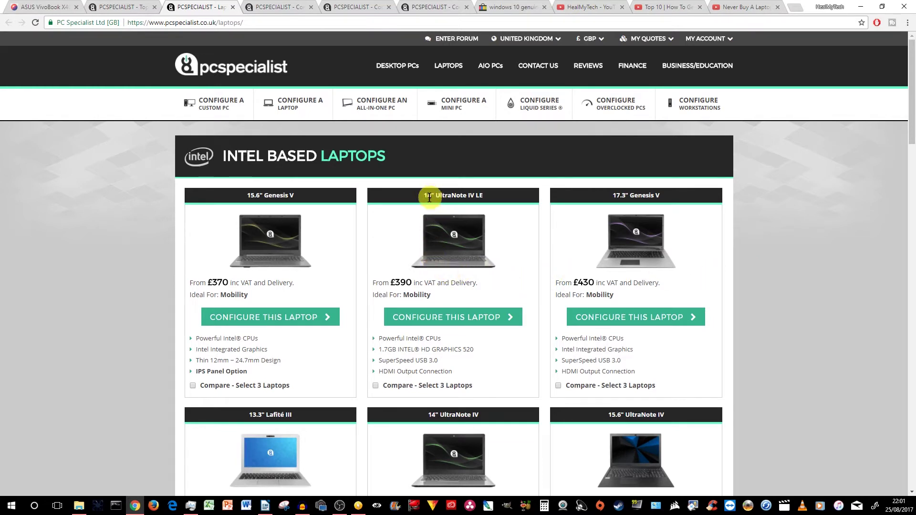
{"action": "left_click_drag", "start_coordinate": [422, 196], "coordinate": [497, 196]}
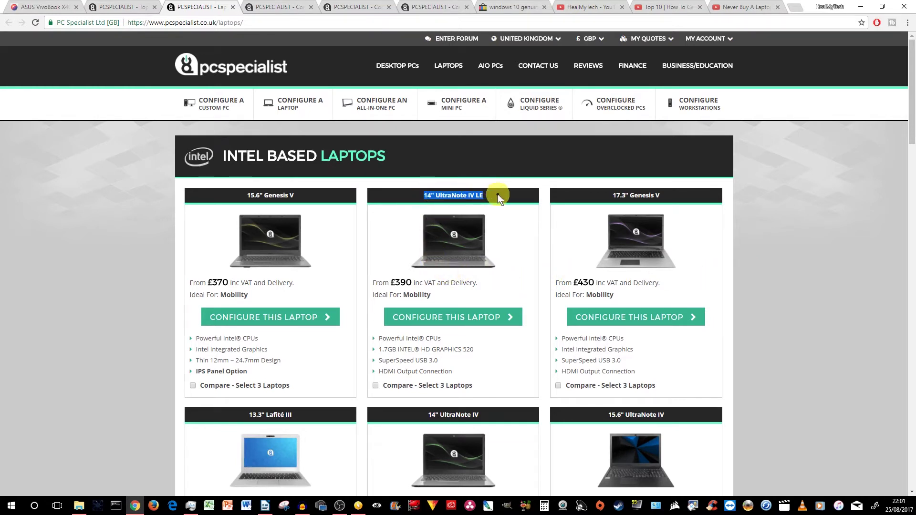
{"action": "left_click", "coordinate": [448, 206]}
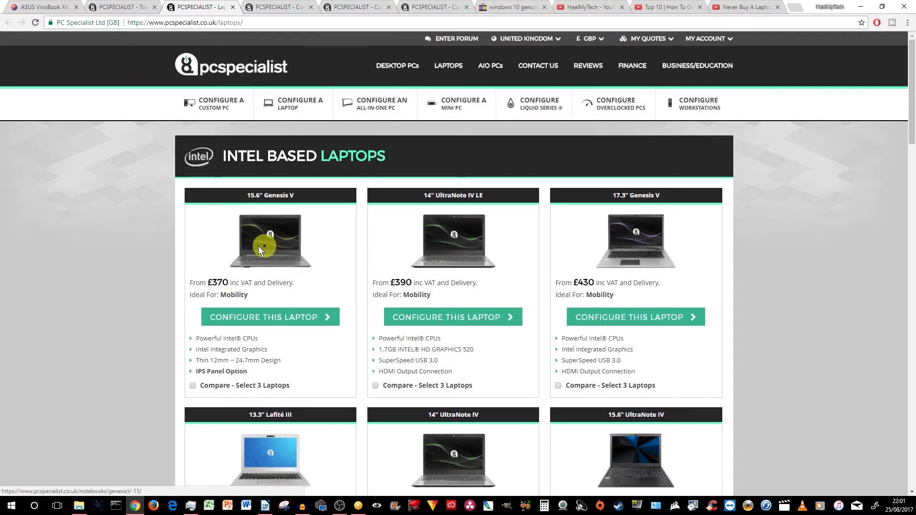
{"action": "left_click_drag", "start_coordinate": [243, 196], "coordinate": [310, 193]}
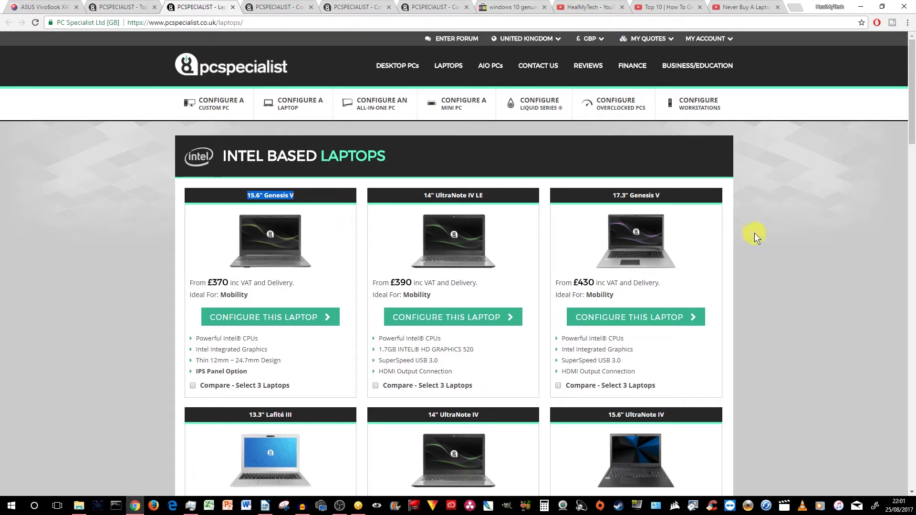
{"action": "left_click", "coordinate": [800, 234]}
Scroll down the listing and highlight the Lafité III model's screen size.
{"action": "scroll", "coordinate": [802, 235], "scroll_direction": "down", "scroll_amount": 2}
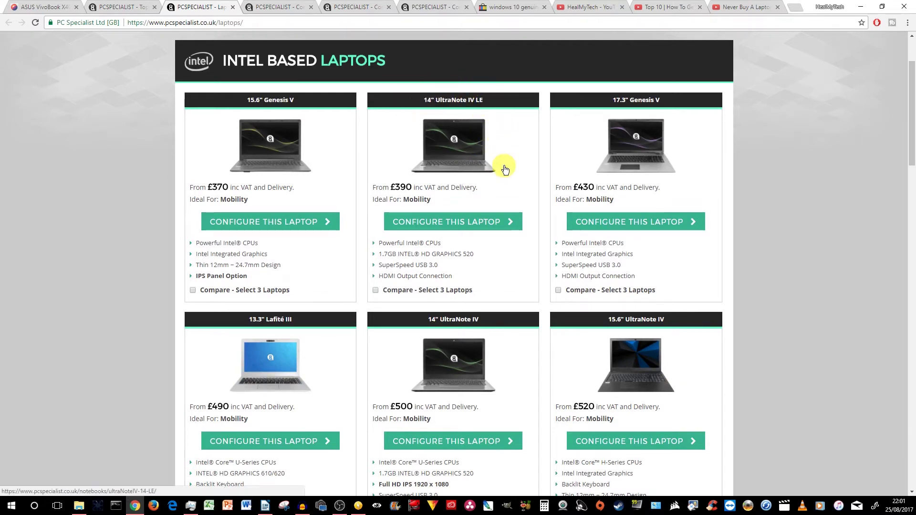
{"action": "scroll", "coordinate": [502, 170], "scroll_direction": "down", "scroll_amount": 1}
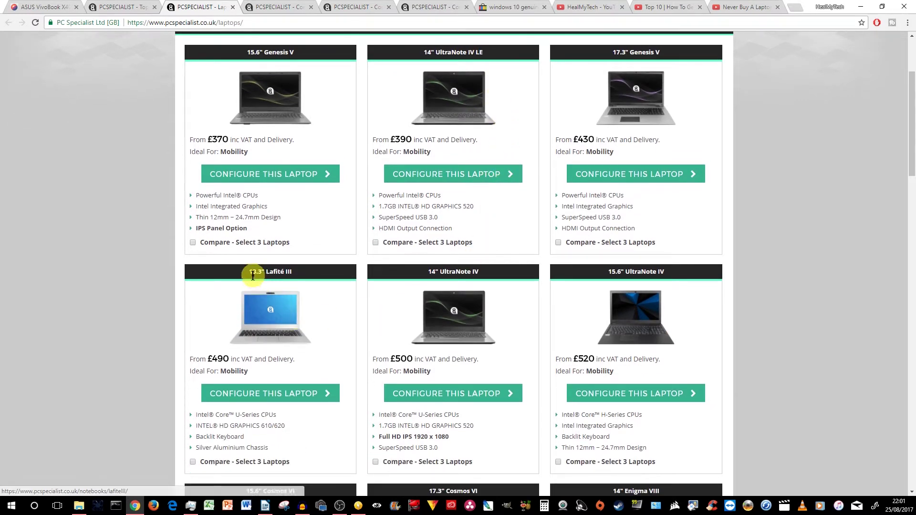
{"action": "left_click_drag", "start_coordinate": [249, 271], "coordinate": [273, 271]}
{"action": "scroll", "coordinate": [316, 287], "scroll_direction": "down", "scroll_amount": 1}
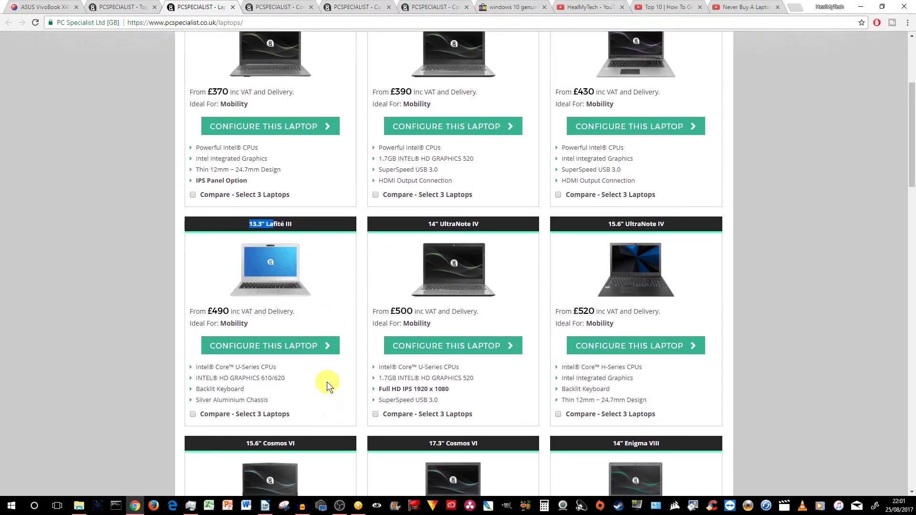
{"action": "left_click", "coordinate": [792, 336]}
{"action": "scroll", "coordinate": [792, 336], "scroll_direction": "up", "scroll_amount": 4}
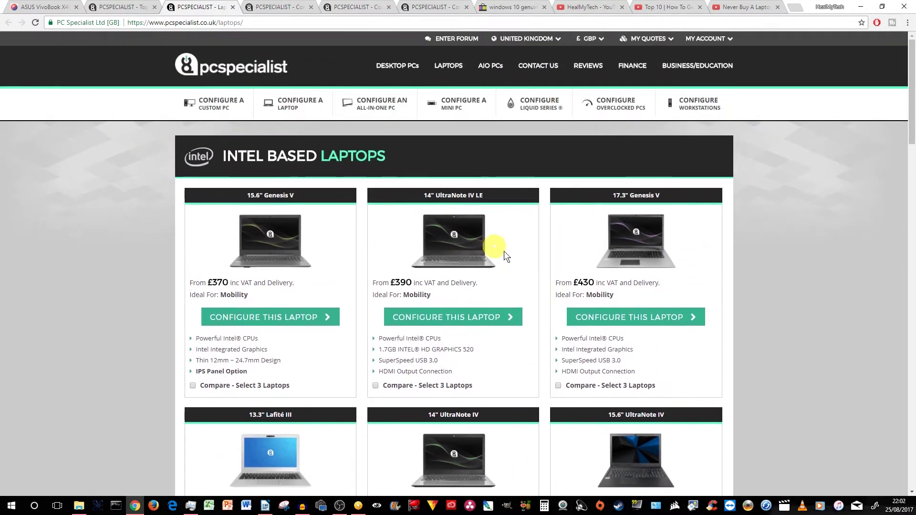
{"action": "scroll", "coordinate": [501, 215], "scroll_direction": "down", "scroll_amount": 1}
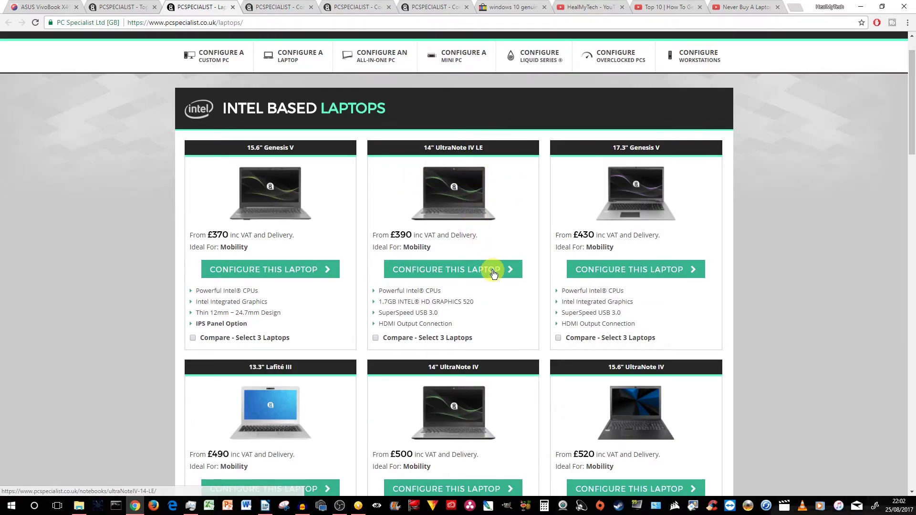
{"action": "scroll", "coordinate": [494, 280], "scroll_direction": "down", "scroll_amount": 5}
{"action": "scroll", "coordinate": [493, 280], "scroll_direction": "up", "scroll_amount": 5}
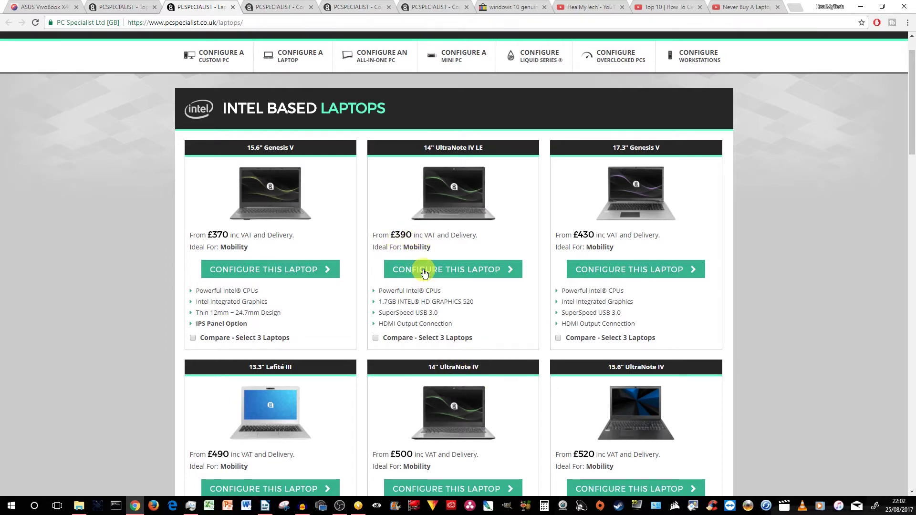
Open the UltraNote IV LE configurator and check the Chassis & Display choices without changing them.
{"action": "left_click", "coordinate": [277, 7]}
{"action": "scroll", "coordinate": [797, 199], "scroll_direction": "up", "scroll_amount": 3}
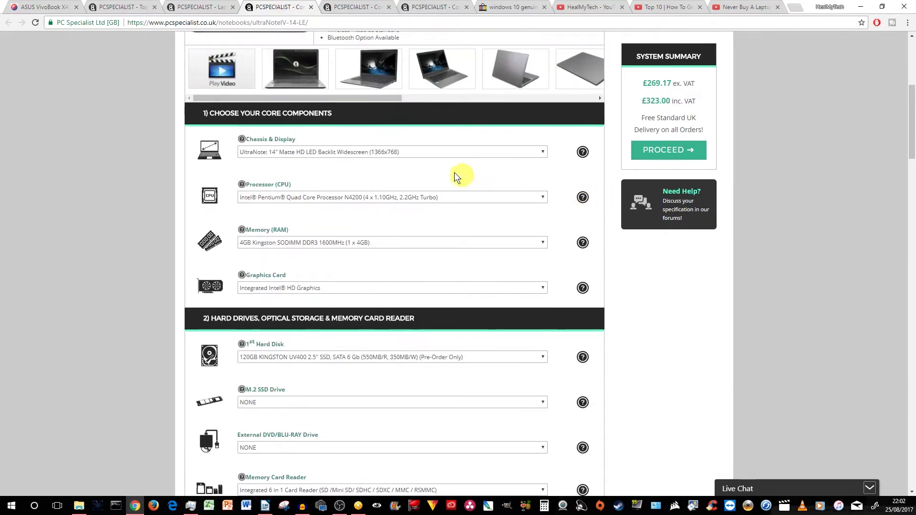
{"action": "left_click", "coordinate": [439, 151]}
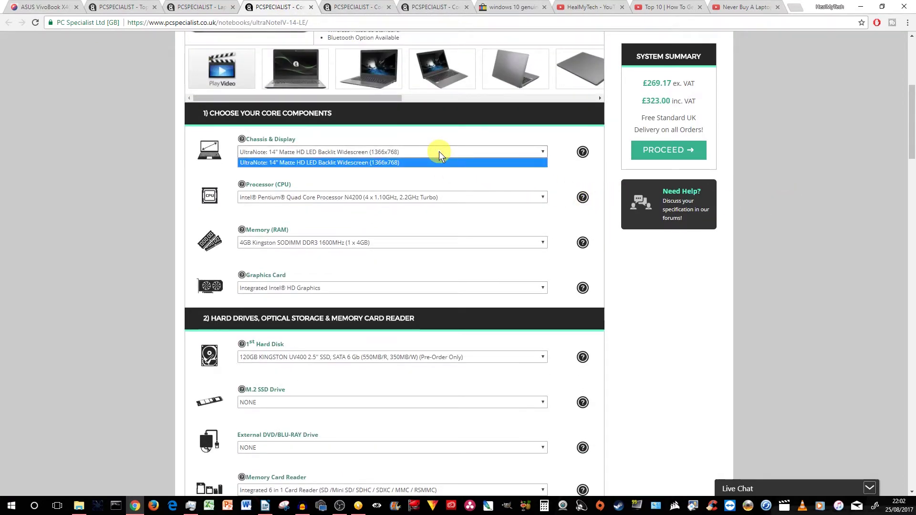
{"action": "left_click", "coordinate": [439, 151]}
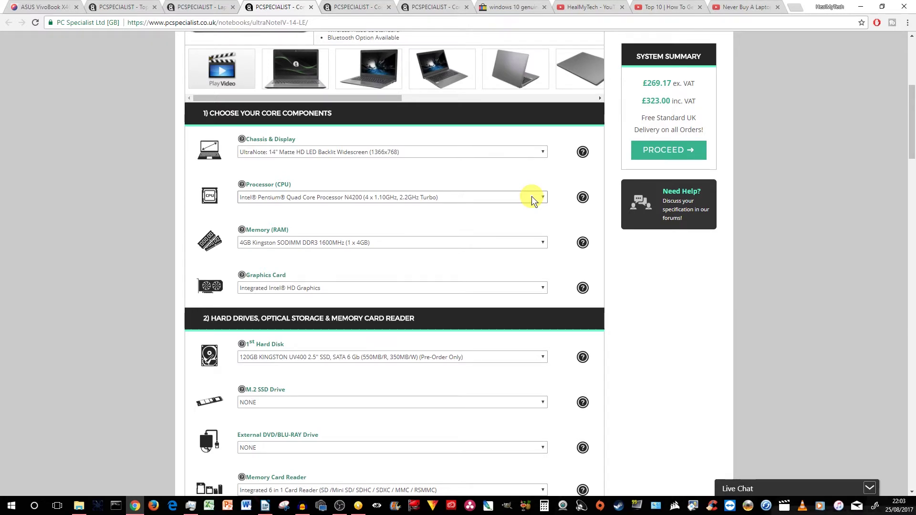
{"action": "left_click", "coordinate": [43, 7]}
{"action": "scroll", "coordinate": [384, 294], "scroll_direction": "down", "scroll_amount": 7}
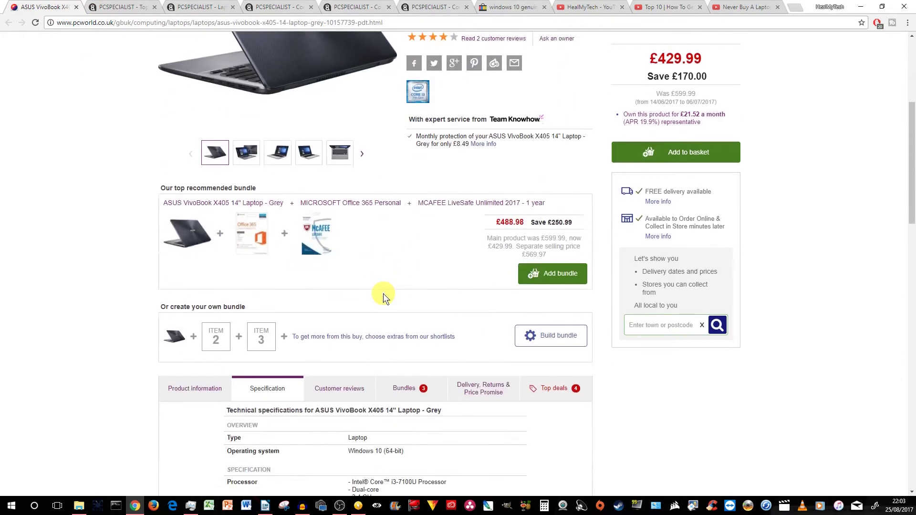
{"action": "scroll", "coordinate": [383, 295], "scroll_direction": "up", "scroll_amount": 7}
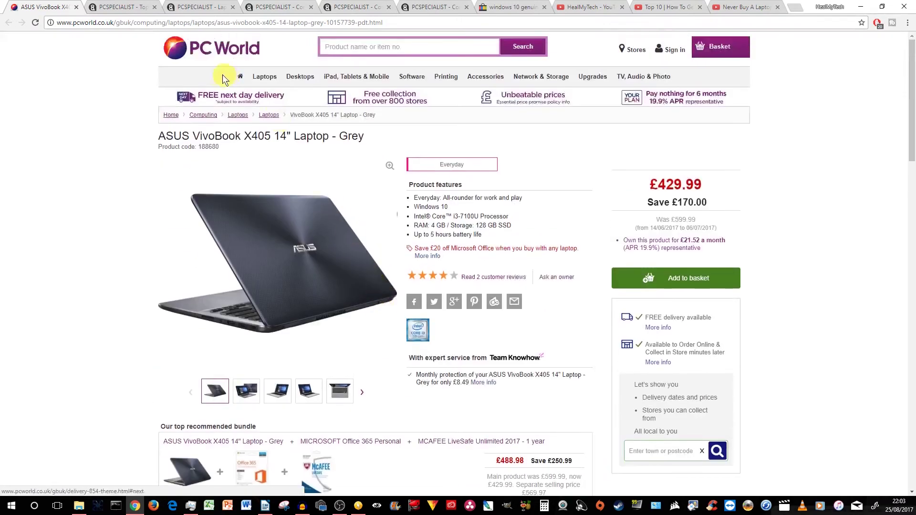
{"action": "left_click", "coordinate": [210, 8]}
{"action": "left_click", "coordinate": [267, 7]}
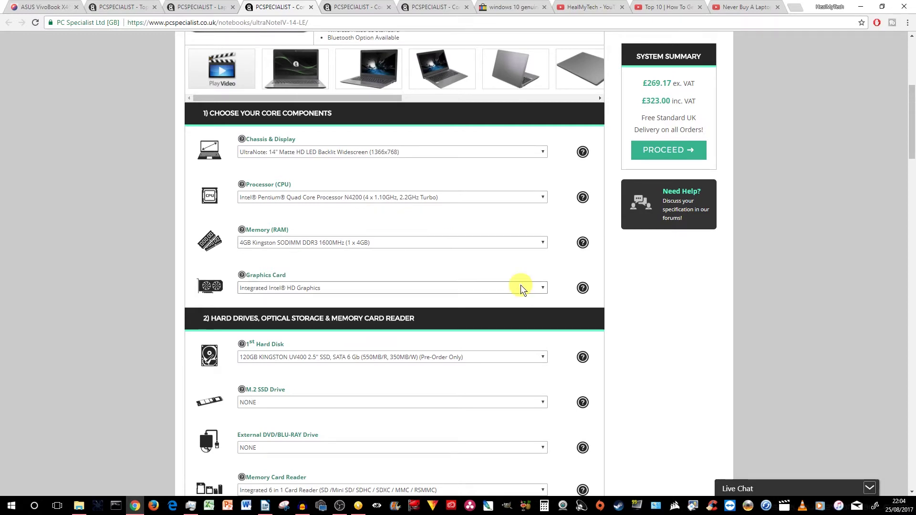
{"action": "left_click", "coordinate": [695, 310]}
{"action": "scroll", "coordinate": [441, 339], "scroll_direction": "down", "scroll_amount": 2}
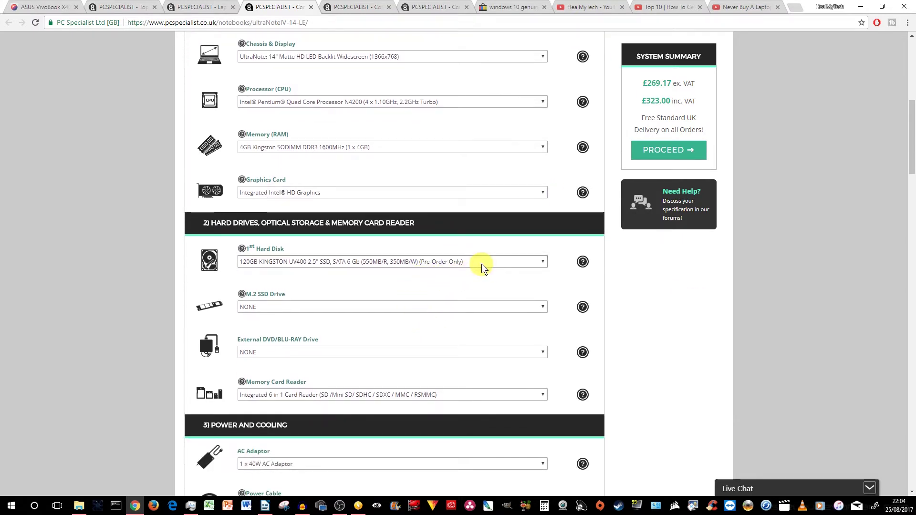
{"action": "left_click", "coordinate": [508, 265]}
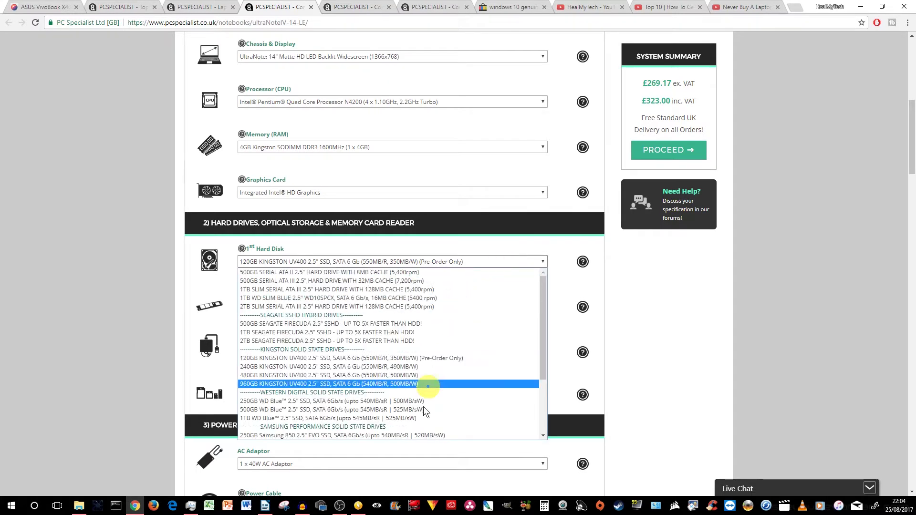
{"action": "scroll", "coordinate": [435, 381], "scroll_direction": "down", "scroll_amount": 3}
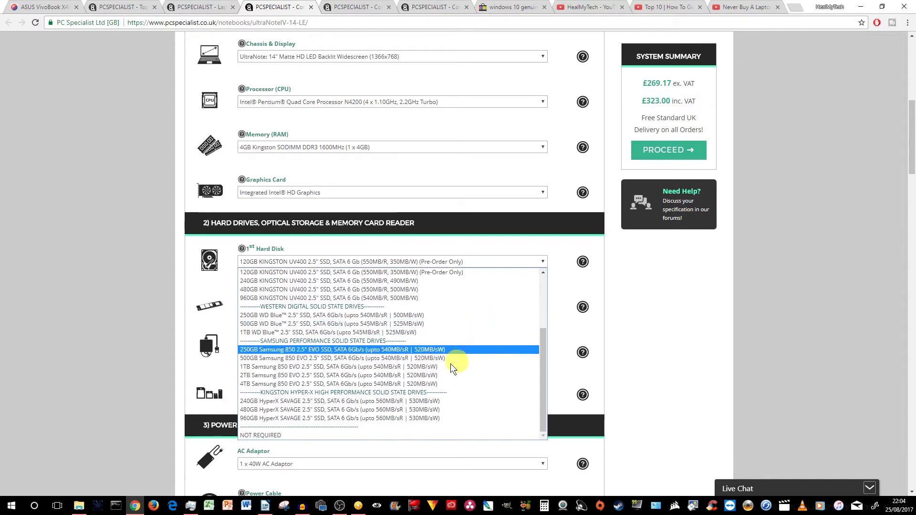
{"action": "left_click", "coordinate": [372, 436]}
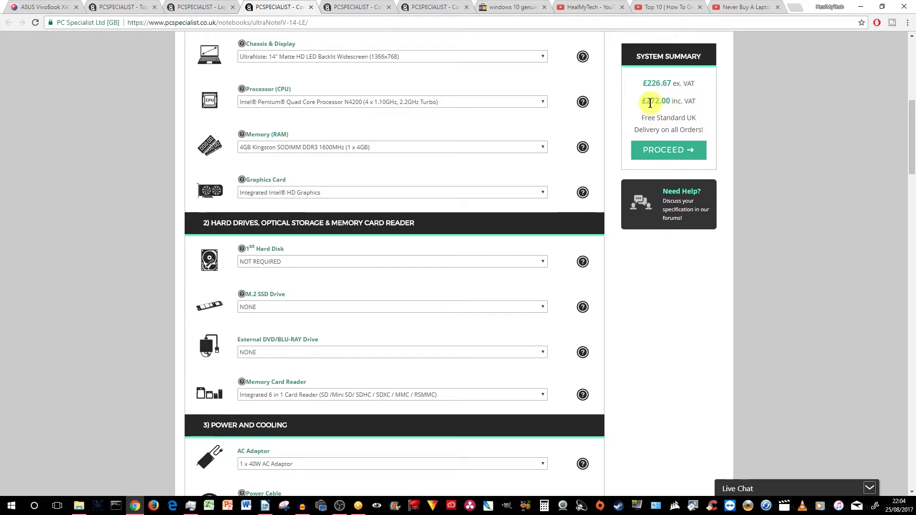
{"action": "left_click", "coordinate": [375, 262]}
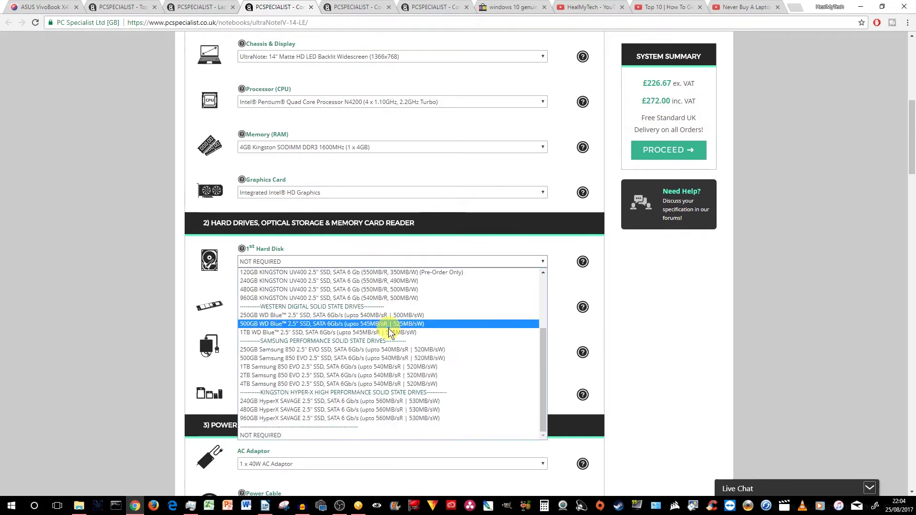
{"action": "scroll", "coordinate": [388, 335], "scroll_direction": "up", "scroll_amount": 3}
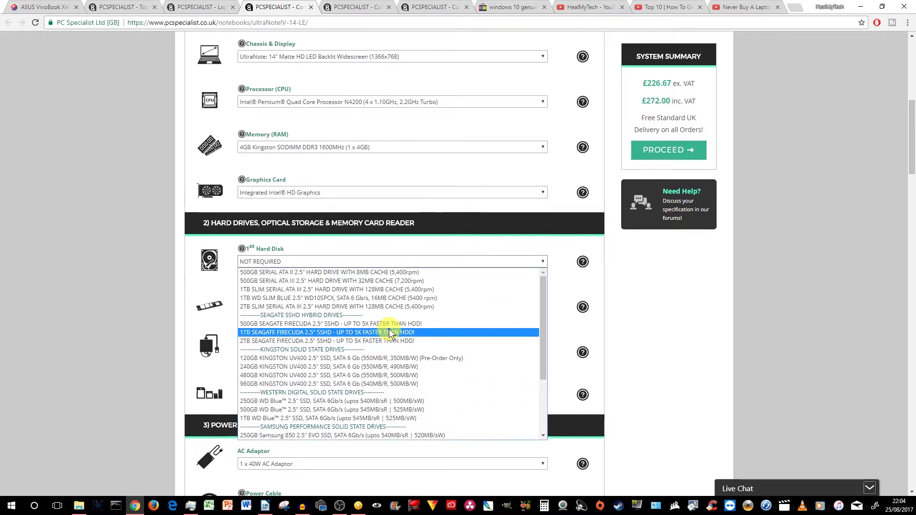
{"action": "left_click", "coordinate": [381, 359]}
{"action": "scroll", "coordinate": [415, 276], "scroll_direction": "down", "scroll_amount": 1}
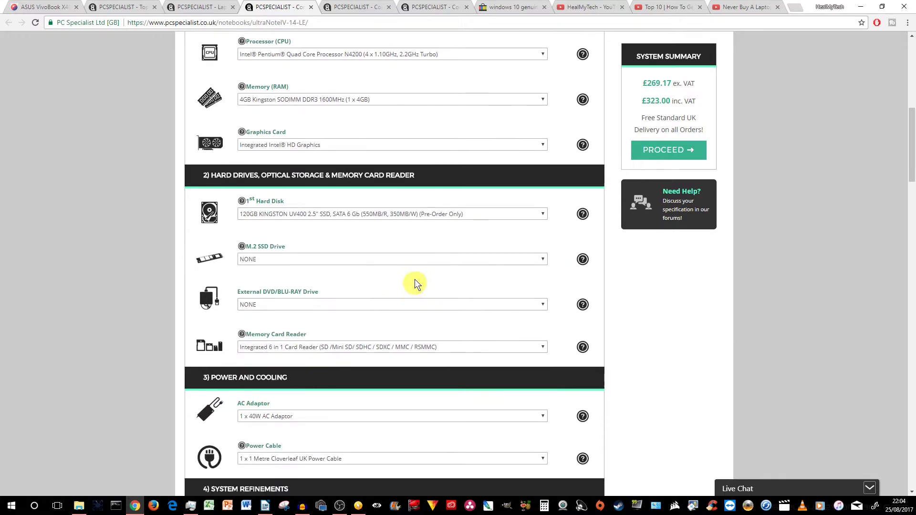
{"action": "scroll", "coordinate": [414, 276], "scroll_direction": "down", "scroll_amount": 1}
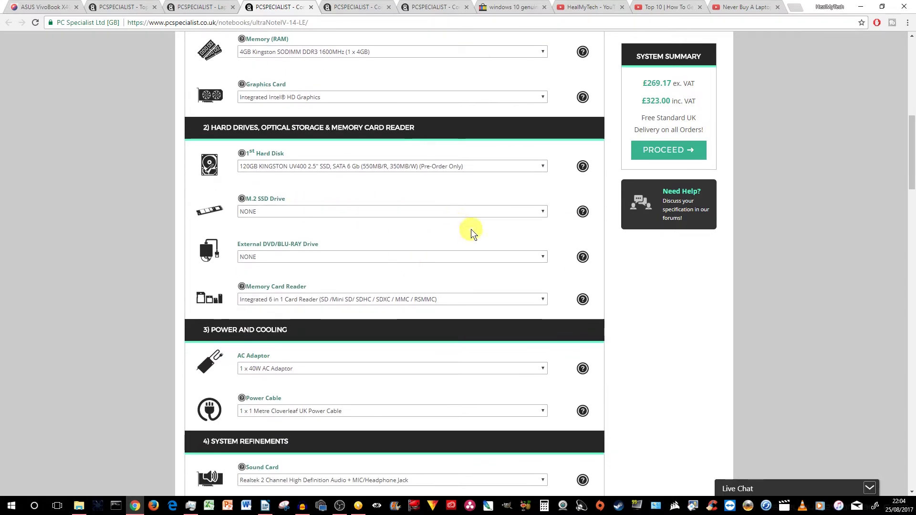
{"action": "left_click", "coordinate": [512, 209]}
{"action": "left_click", "coordinate": [512, 208]}
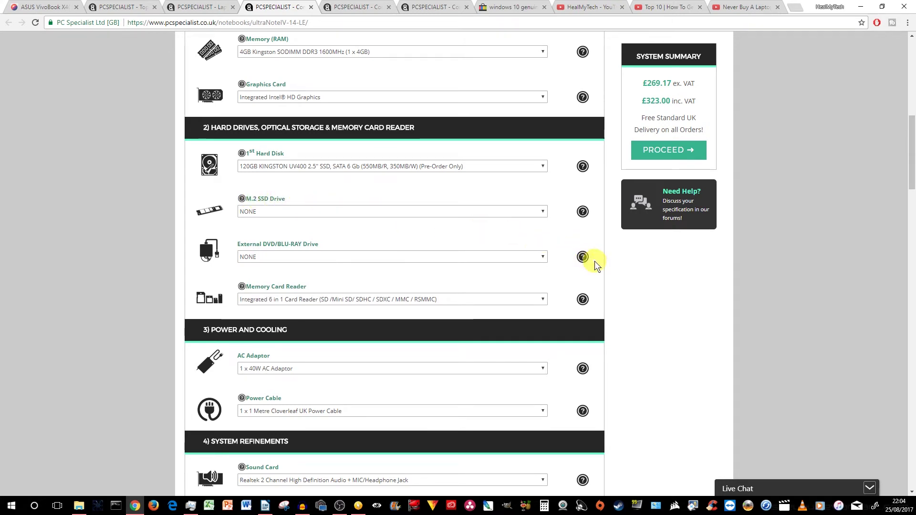
{"action": "scroll", "coordinate": [595, 261], "scroll_direction": "down", "scroll_amount": 4}
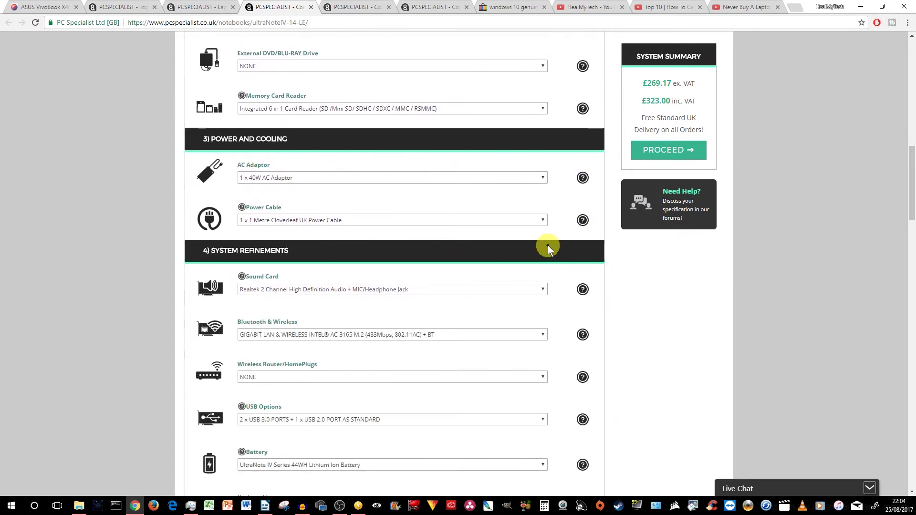
{"action": "scroll", "coordinate": [440, 226], "scroll_direction": "down", "scroll_amount": 4}
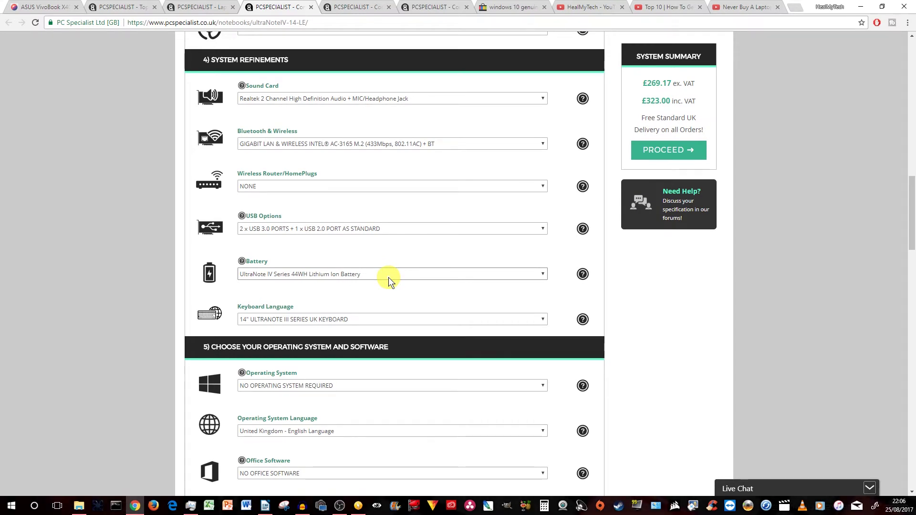
{"action": "scroll", "coordinate": [389, 278], "scroll_direction": "down", "scroll_amount": 3}
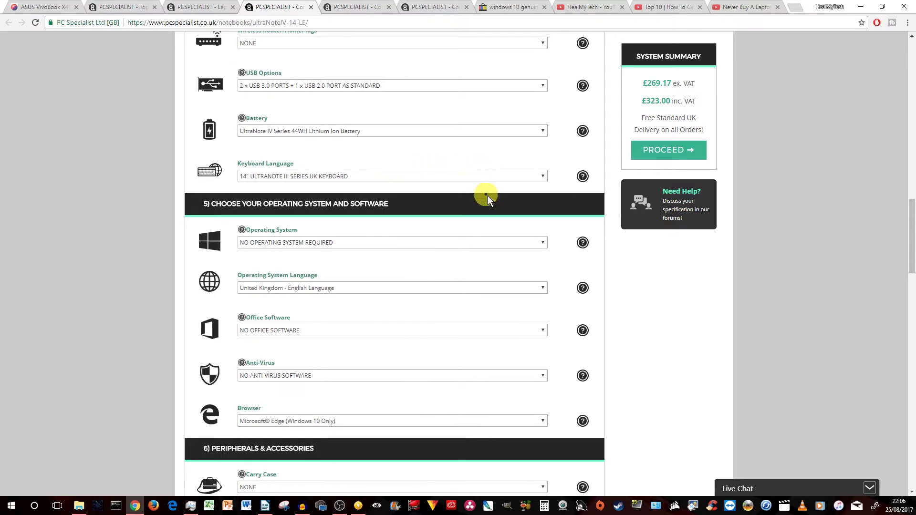
{"action": "left_click", "coordinate": [478, 243]}
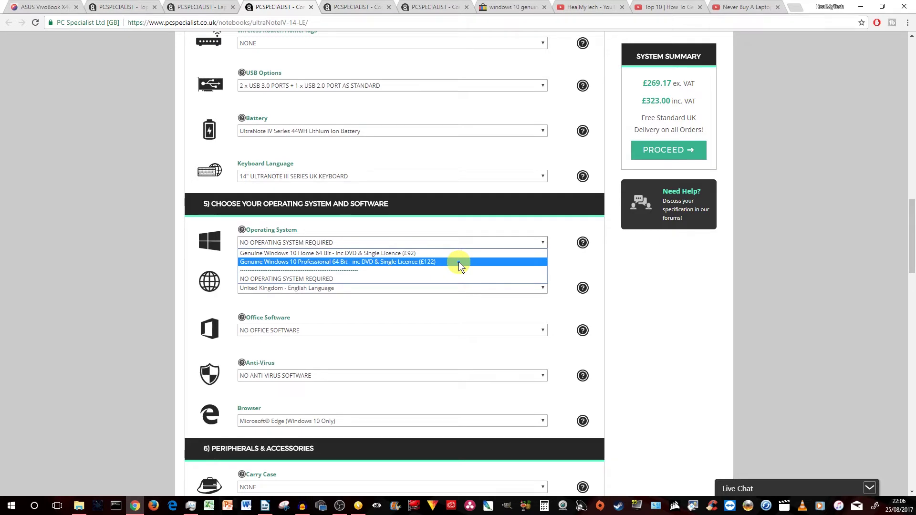
{"action": "left_click", "coordinate": [458, 254]}
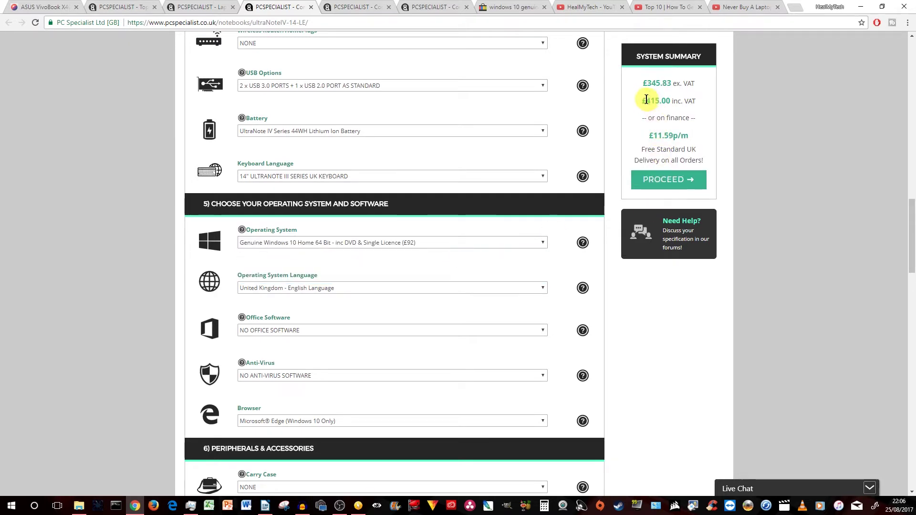
{"action": "left_click", "coordinate": [420, 242]}
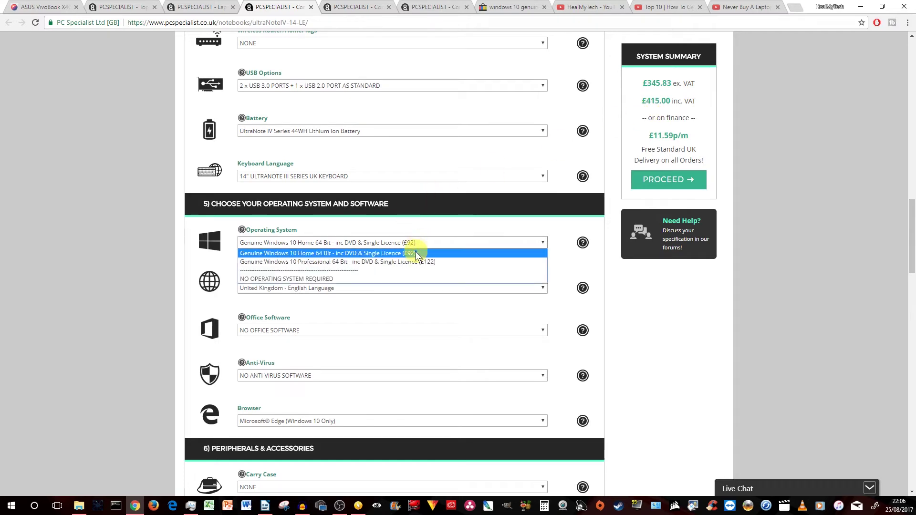
{"action": "left_click", "coordinate": [414, 278]}
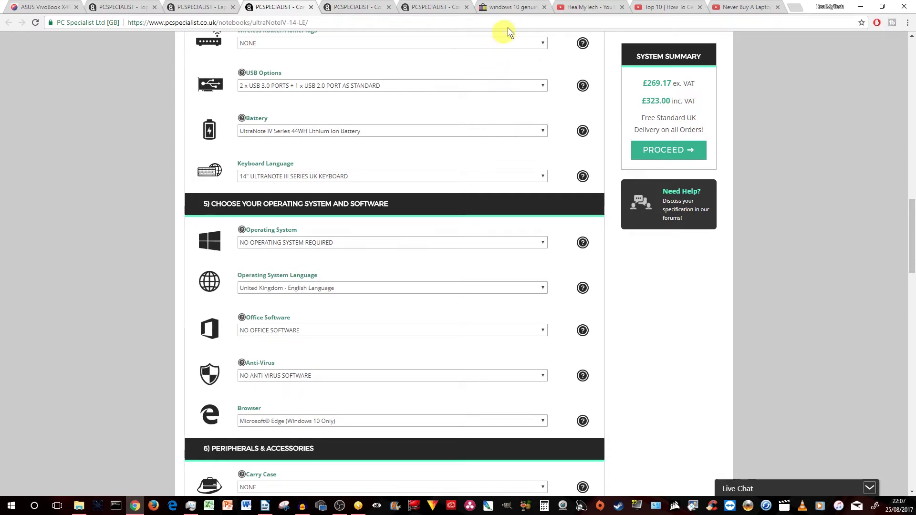
Switch to the eBay 'windows 10 genuine' results and note the first listing's £4.49 price.
{"action": "left_click", "coordinate": [510, 5]}
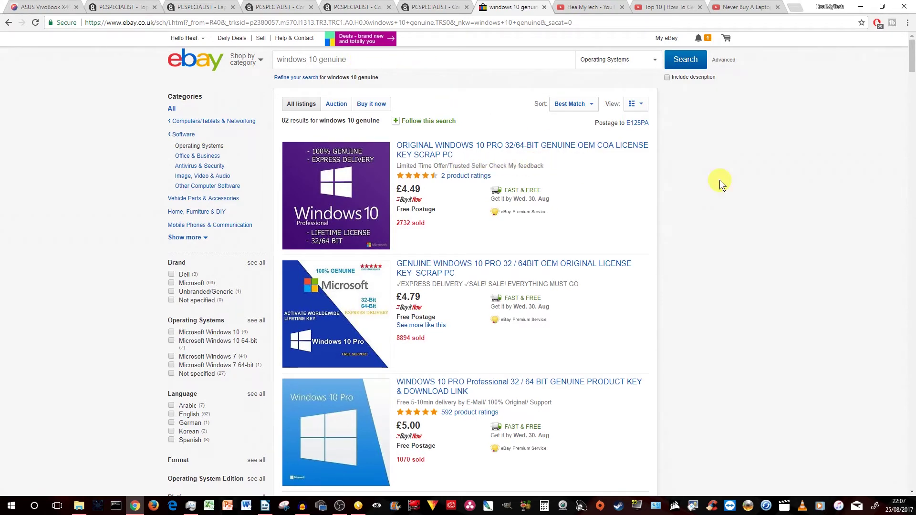
{"action": "left_click_drag", "start_coordinate": [451, 189], "coordinate": [396, 190]}
{"action": "left_click", "coordinate": [426, 187]}
{"action": "scroll", "coordinate": [783, 215], "scroll_direction": "down", "scroll_amount": 3}
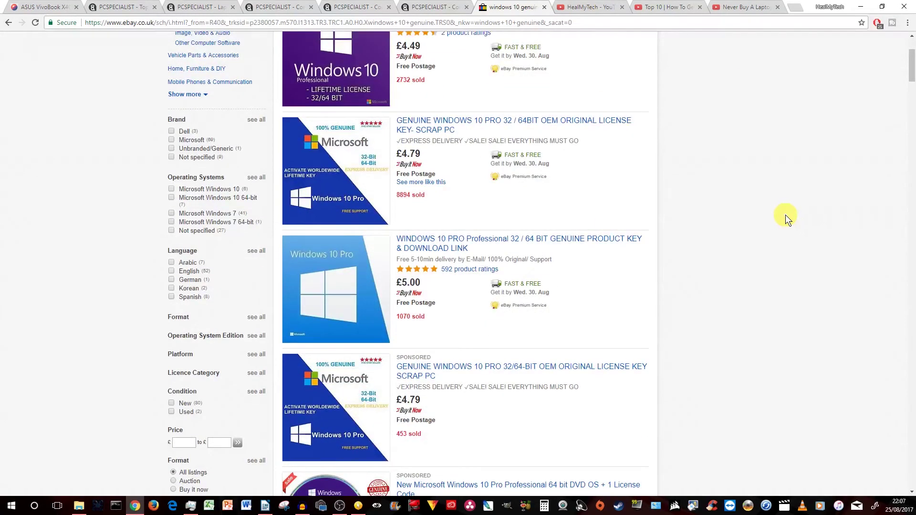
{"action": "scroll", "coordinate": [786, 215], "scroll_direction": "up", "scroll_amount": 3}
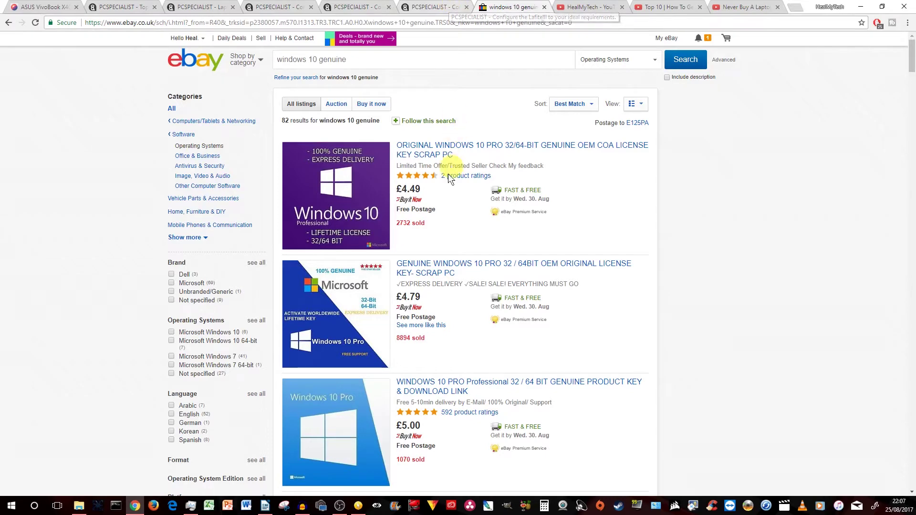
{"action": "scroll", "coordinate": [556, 262], "scroll_direction": "down", "scroll_amount": 4}
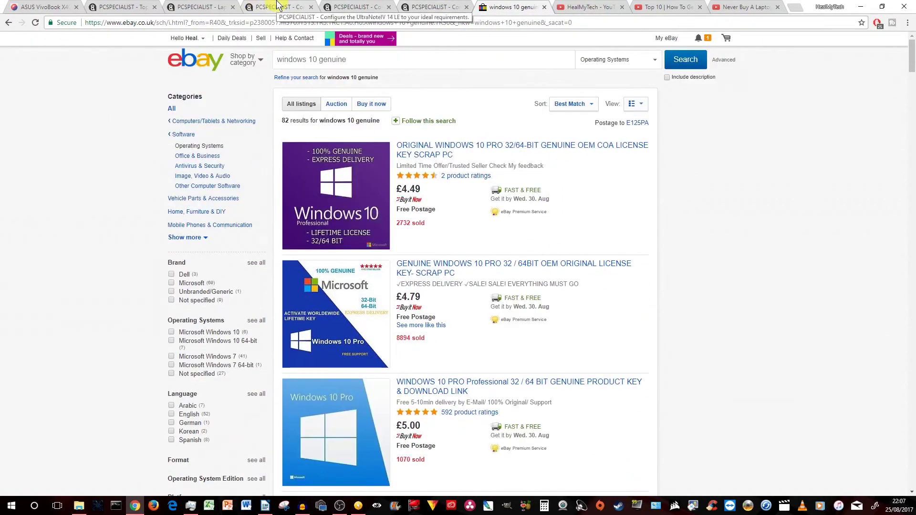
Check the configurator's accessories, visit the YouTube videos page, then return to the configurator with Ctrl+4.
{"action": "left_click", "coordinate": [279, 5]}
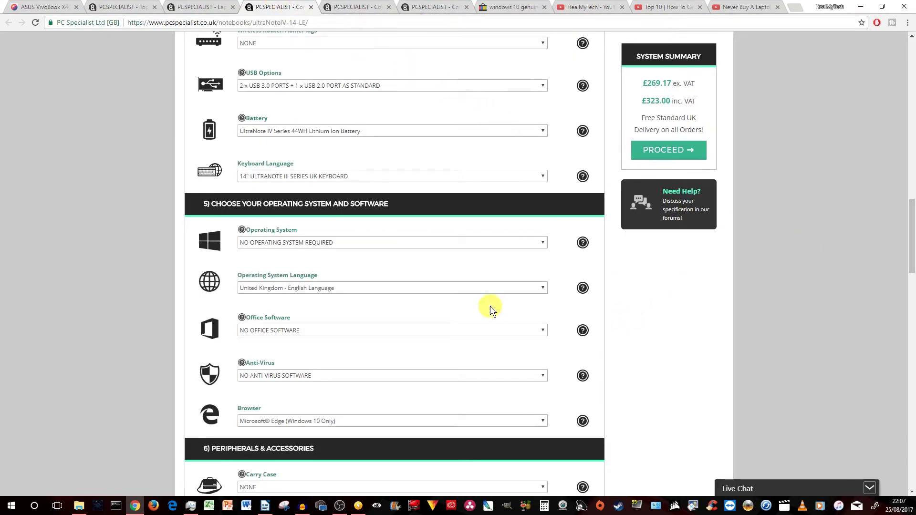
{"action": "scroll", "coordinate": [488, 286], "scroll_direction": "down", "scroll_amount": 2}
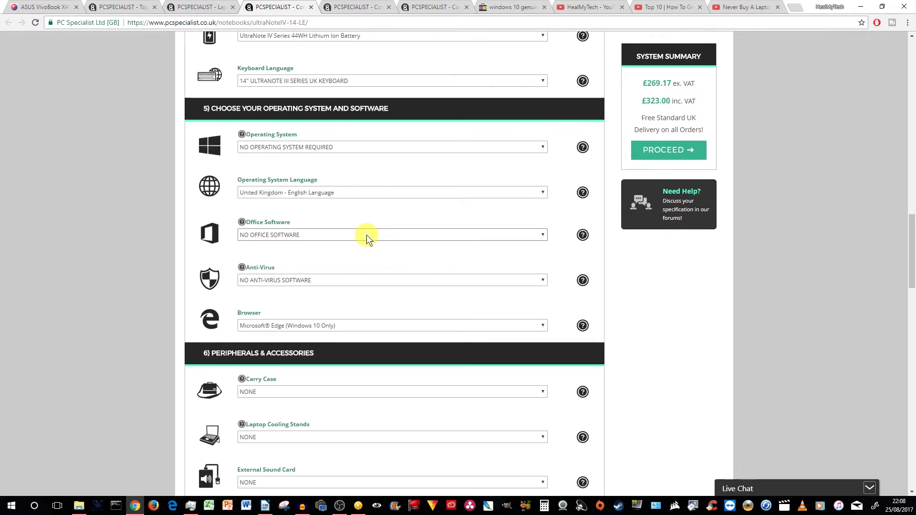
{"action": "left_click", "coordinate": [587, 6]}
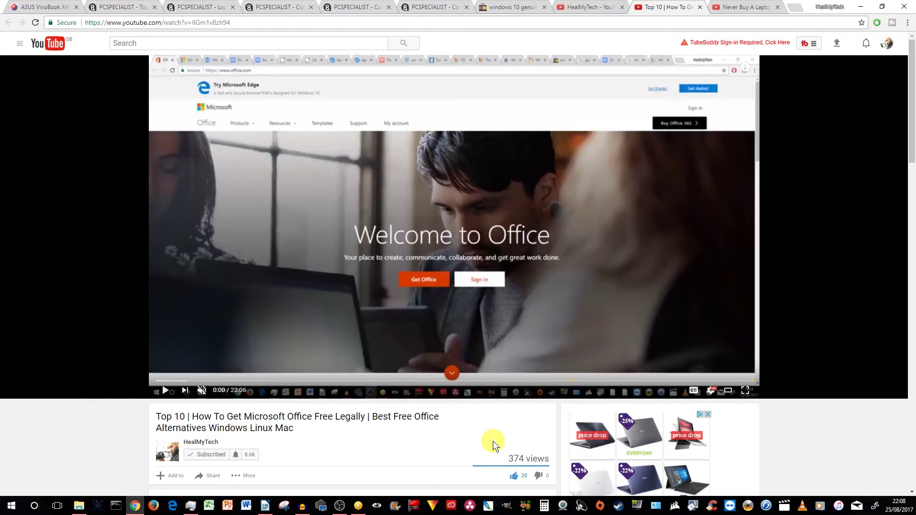
{"action": "key", "text": "ctrl+4"}
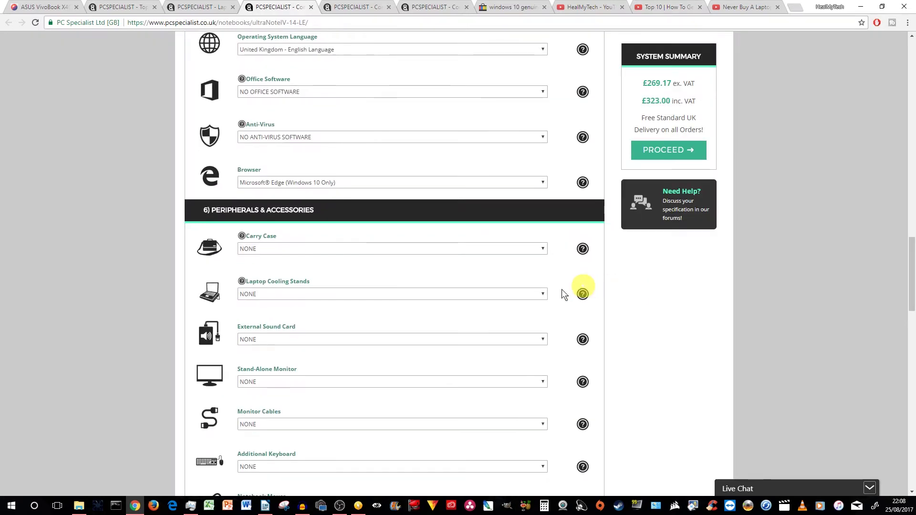
{"action": "scroll", "coordinate": [539, 291], "scroll_direction": "down", "scroll_amount": 5}
{"action": "scroll", "coordinate": [533, 293], "scroll_direction": "down", "scroll_amount": 4}
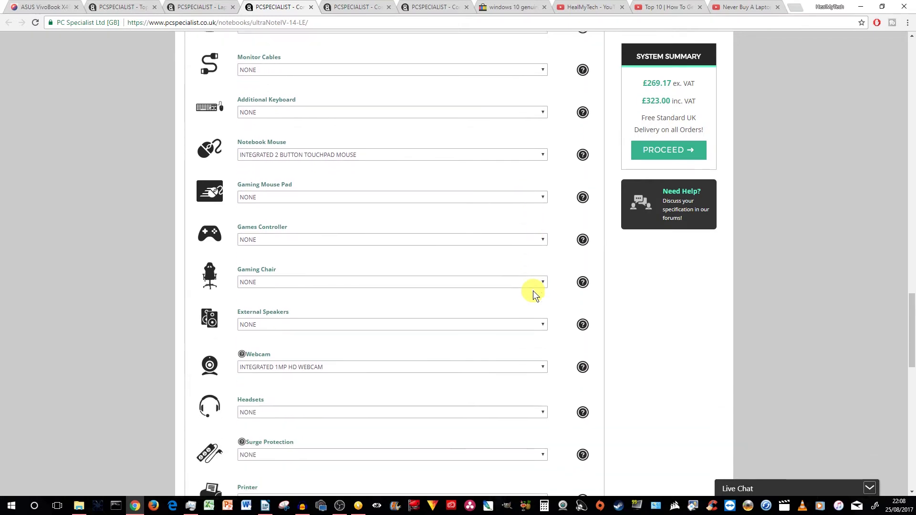
{"action": "scroll", "coordinate": [533, 293], "scroll_direction": "down", "scroll_amount": 6}
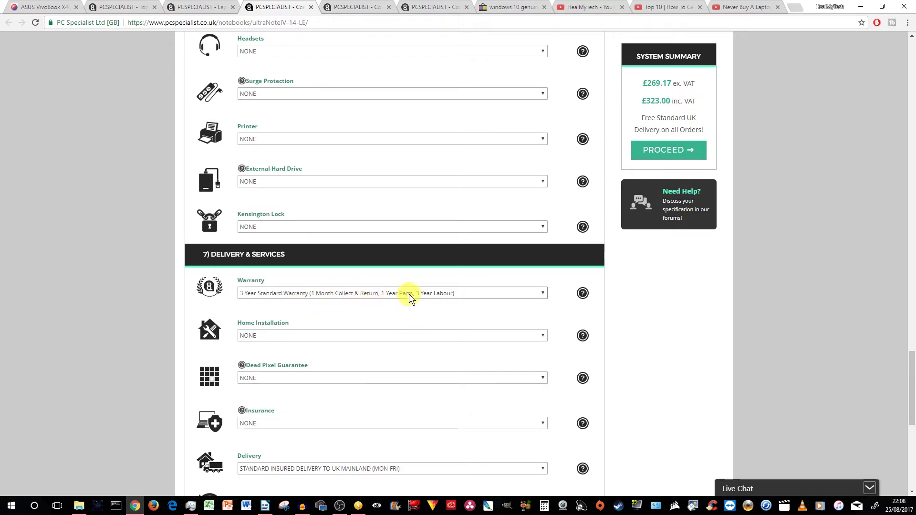
{"action": "left_click", "coordinate": [544, 295]}
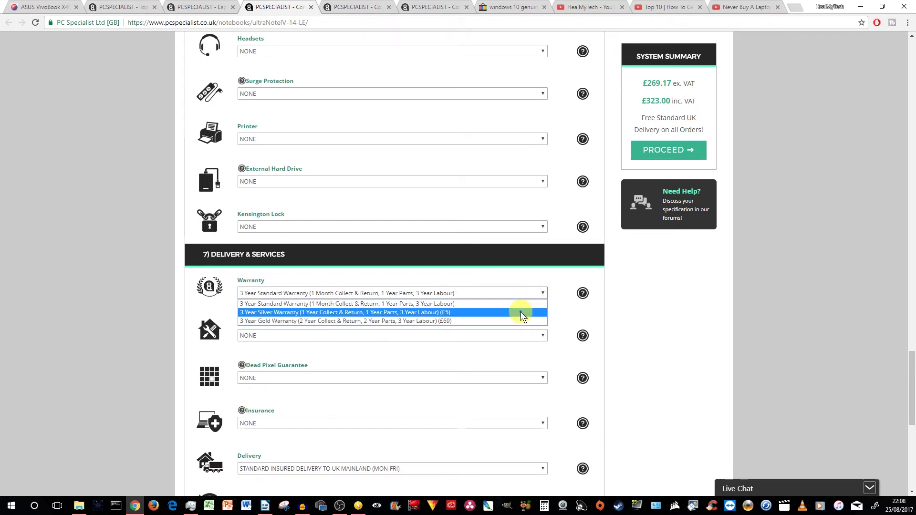
{"action": "left_click", "coordinate": [537, 293]}
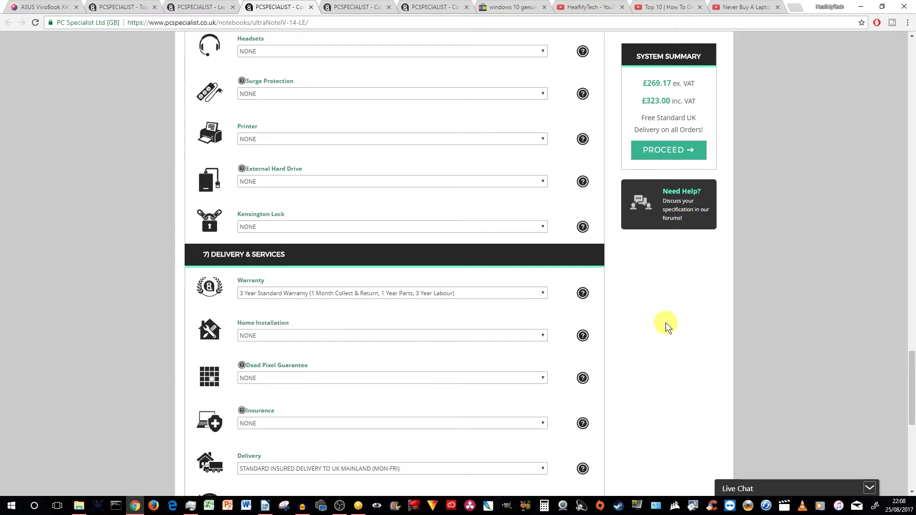
{"action": "scroll", "coordinate": [684, 329], "scroll_direction": "down", "scroll_amount": 3}
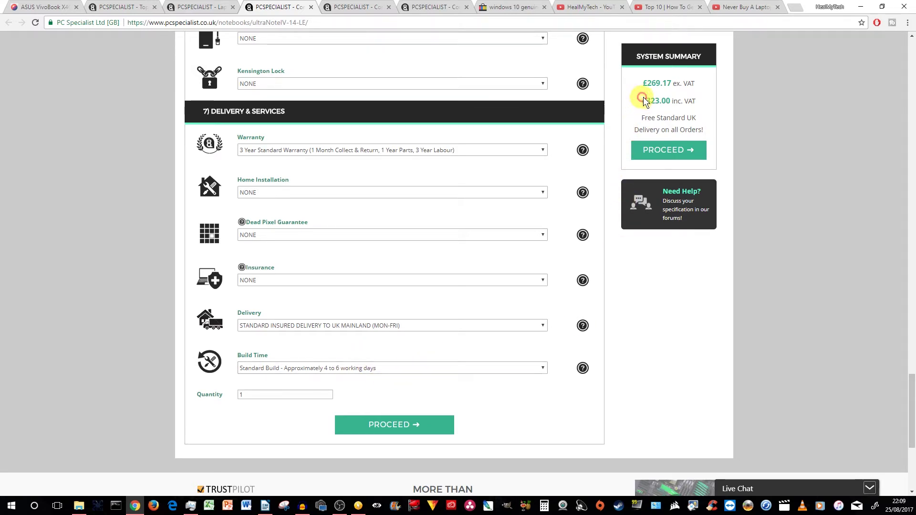
Mark the £323.00 configurator total, compare it with PC World's VivoBook, then reopen PCSpecialist's laptops listing.
{"action": "left_click_drag", "start_coordinate": [642, 100], "coordinate": [700, 106]}
{"action": "left_click", "coordinate": [701, 109]}
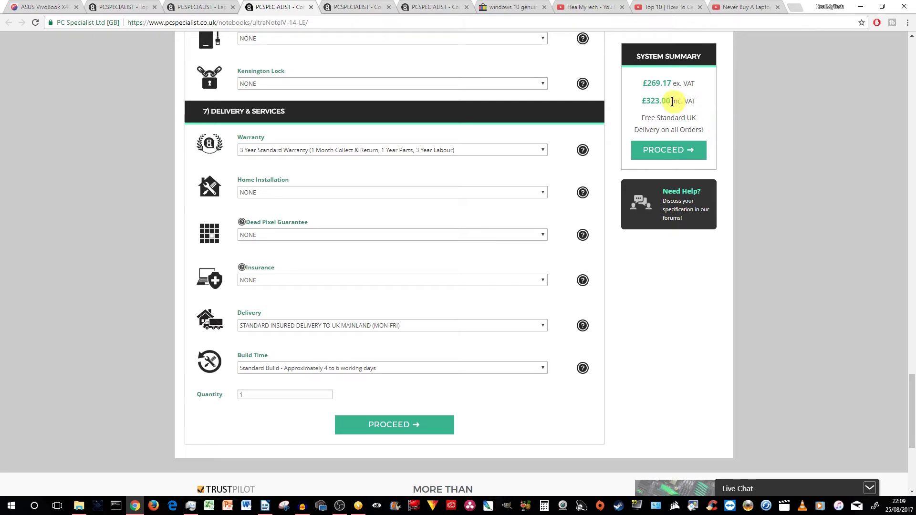
{"action": "left_click_drag", "start_coordinate": [666, 102], "coordinate": [637, 101]}
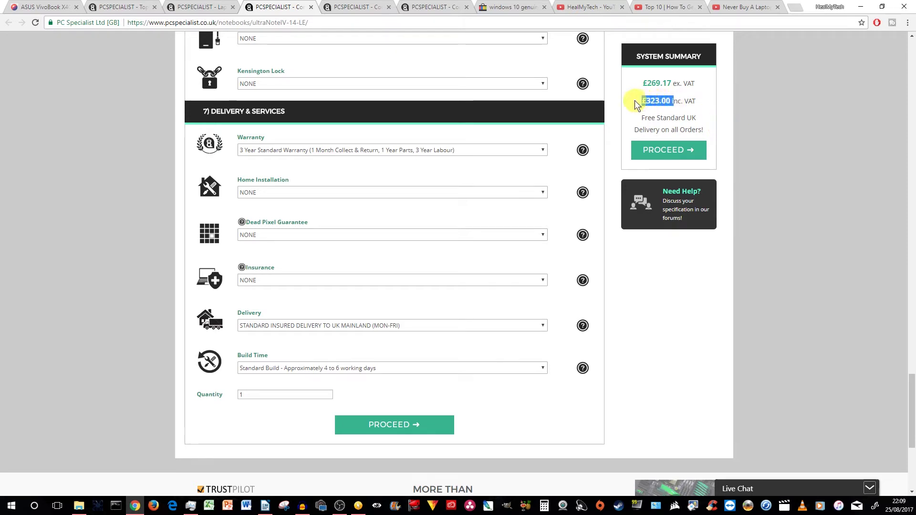
{"action": "left_click", "coordinate": [50, 6]}
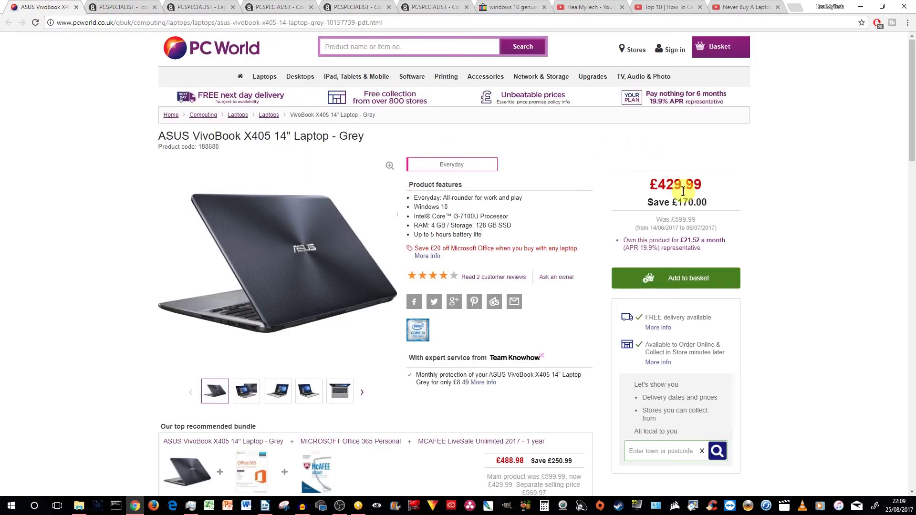
{"action": "left_click", "coordinate": [129, 6]}
{"action": "left_click", "coordinate": [188, 7]}
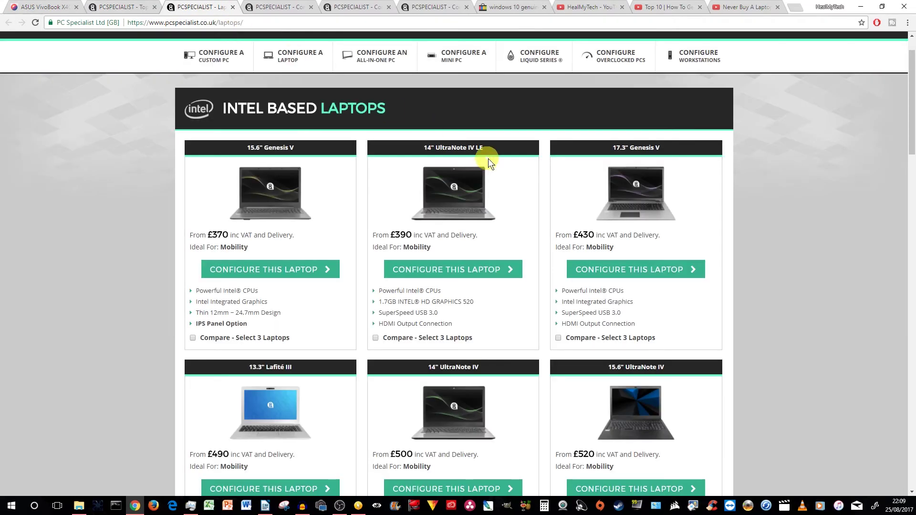
Upgrade the UltraNote IV LE memory to 8GB Kingston SODIMM DDR3, bringing the total to £349.00.
{"action": "left_click", "coordinate": [279, 6]}
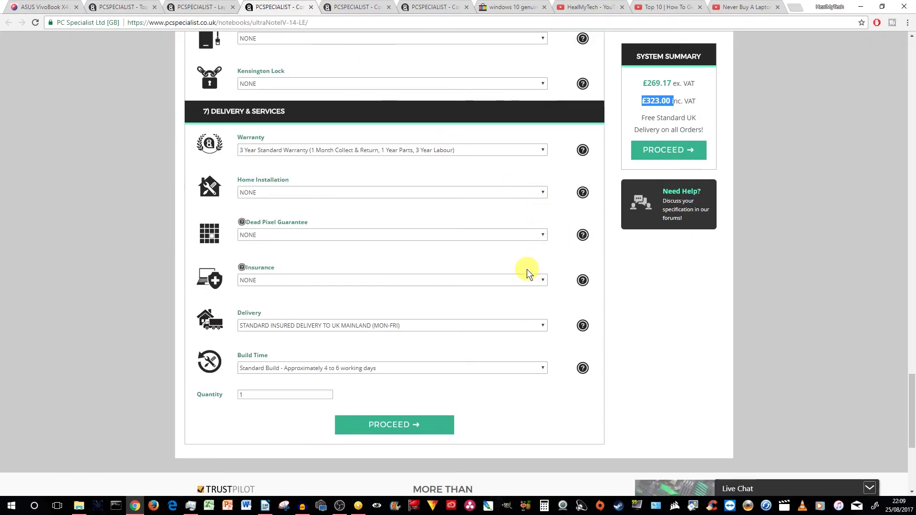
{"action": "scroll", "coordinate": [521, 289], "scroll_direction": "up", "scroll_amount": 13}
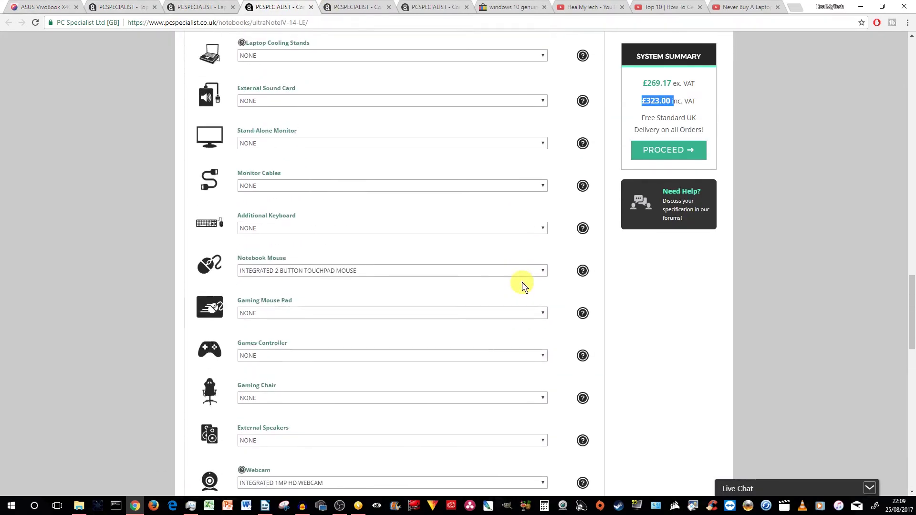
{"action": "scroll", "coordinate": [522, 282], "scroll_direction": "up", "scroll_amount": 20}
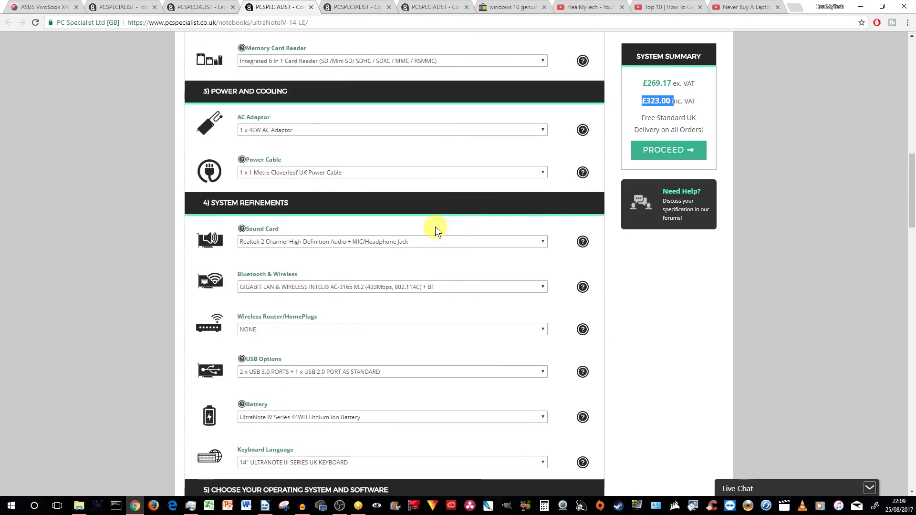
{"action": "scroll", "coordinate": [435, 224], "scroll_direction": "up", "scroll_amount": 10}
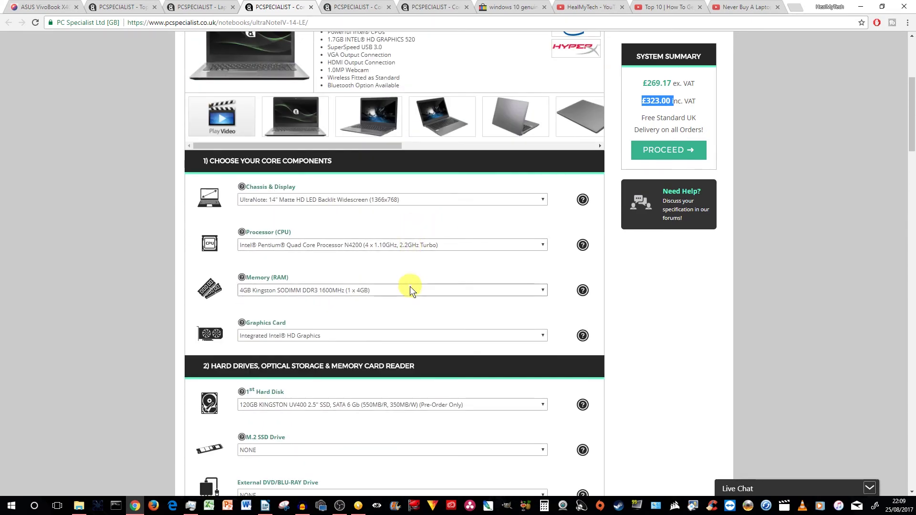
{"action": "left_click", "coordinate": [410, 289]}
{"action": "left_click", "coordinate": [407, 311]}
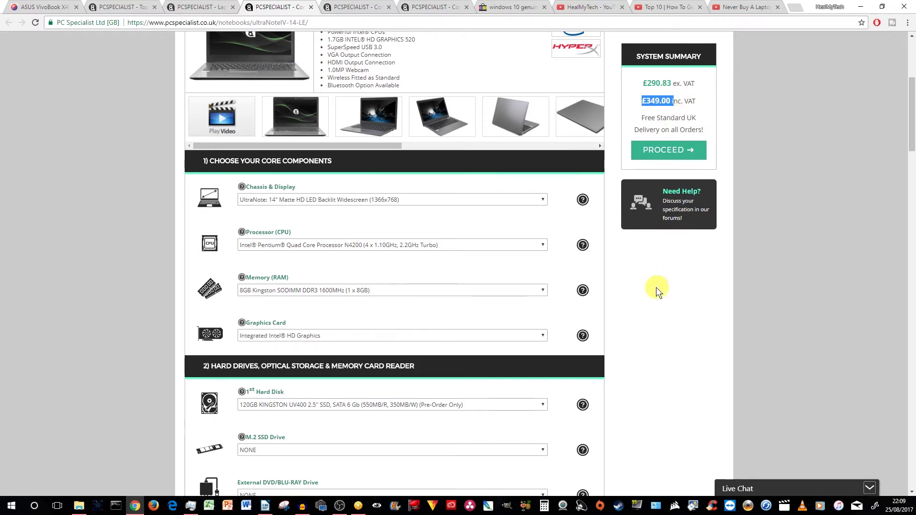
{"action": "left_click", "coordinate": [669, 291]}
Choose the 240GB Kingston UV400 SSD as the first hard disk.
{"action": "scroll", "coordinate": [589, 317], "scroll_direction": "down", "scroll_amount": 3}
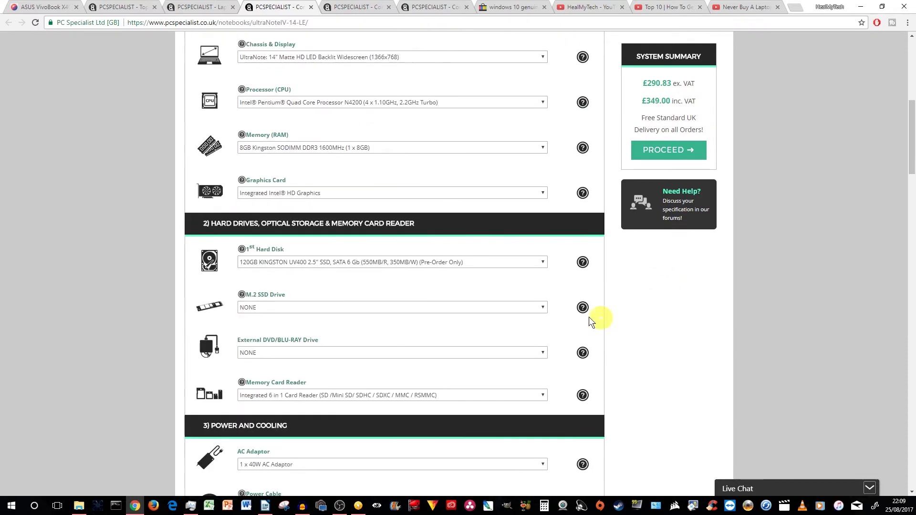
{"action": "left_click", "coordinate": [510, 263]}
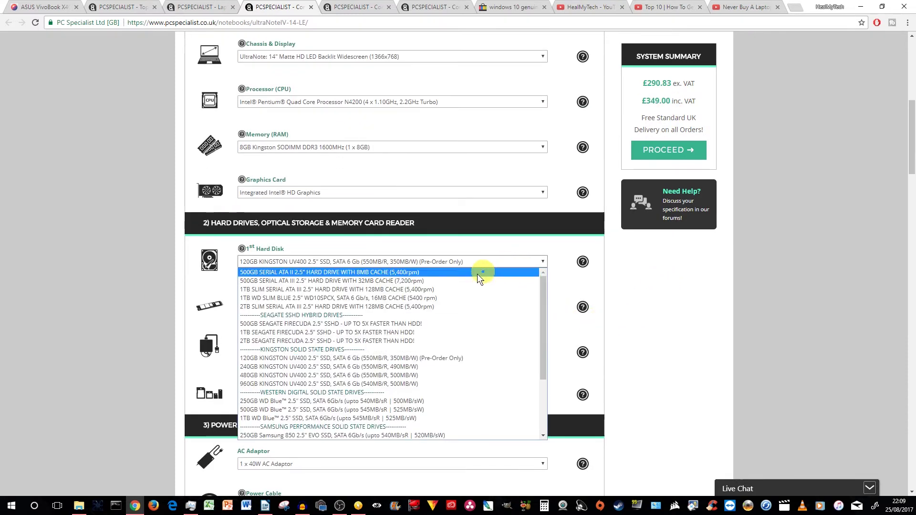
{"action": "left_click", "coordinate": [439, 367]}
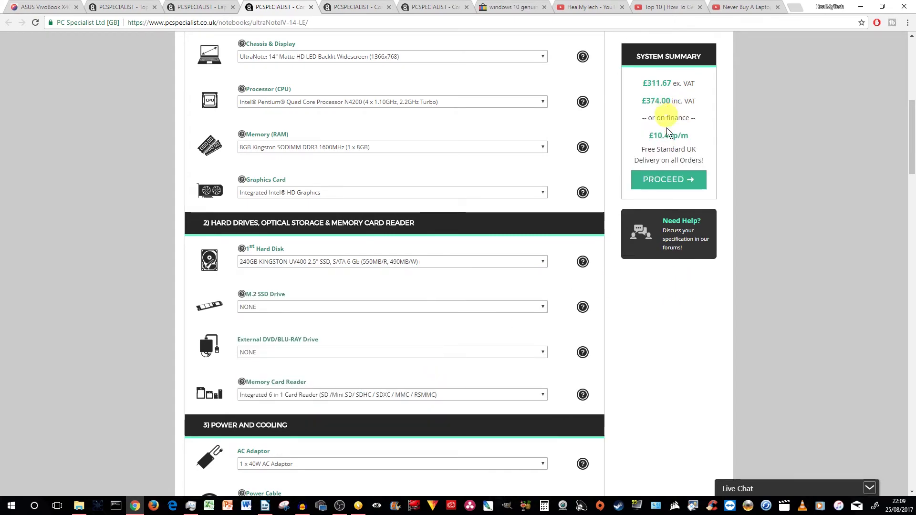
Add the 8x Slim USB 2.0 External DVD-RW, raising the total to £396.00 inc. VAT.
{"action": "scroll", "coordinate": [456, 384], "scroll_direction": "down", "scroll_amount": 6}
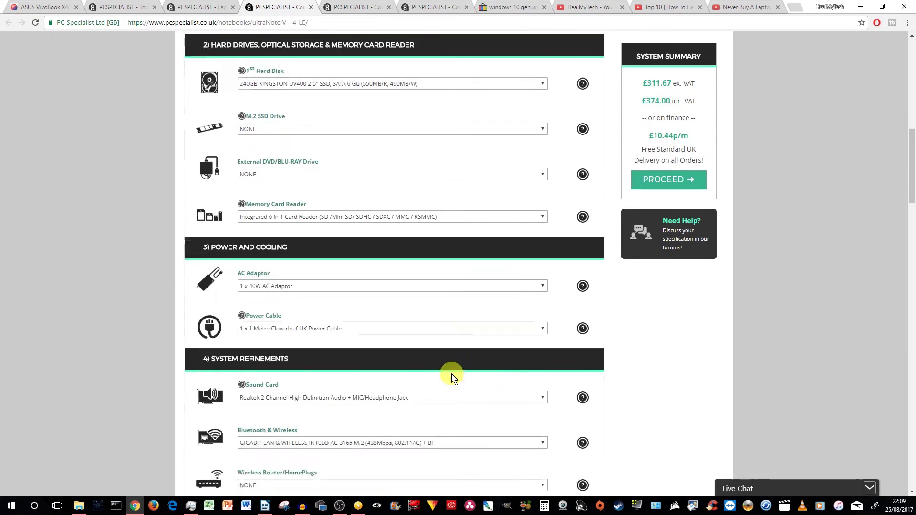
{"action": "scroll", "coordinate": [445, 358], "scroll_direction": "down", "scroll_amount": 3}
{"action": "scroll", "coordinate": [444, 348], "scroll_direction": "down", "scroll_amount": 2}
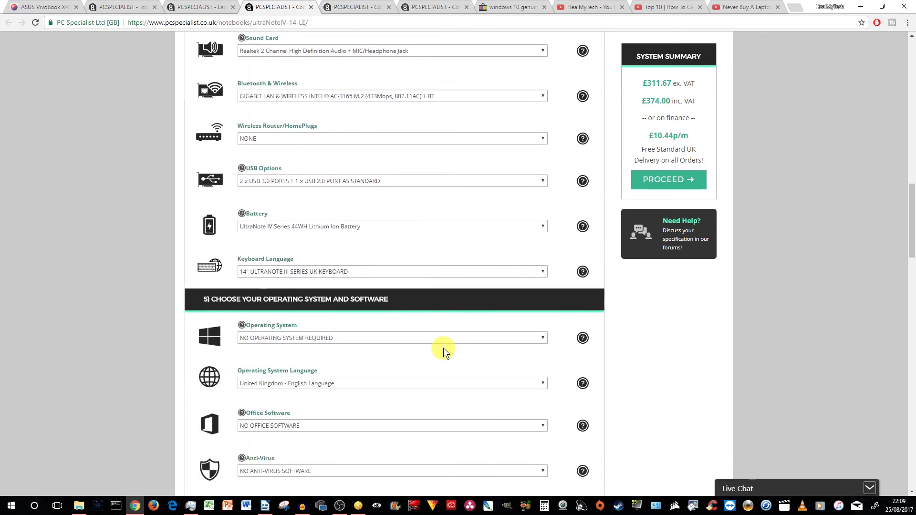
{"action": "scroll", "coordinate": [443, 348], "scroll_direction": "up", "scroll_amount": 2}
{"action": "scroll", "coordinate": [443, 348], "scroll_direction": "up", "scroll_amount": 6}
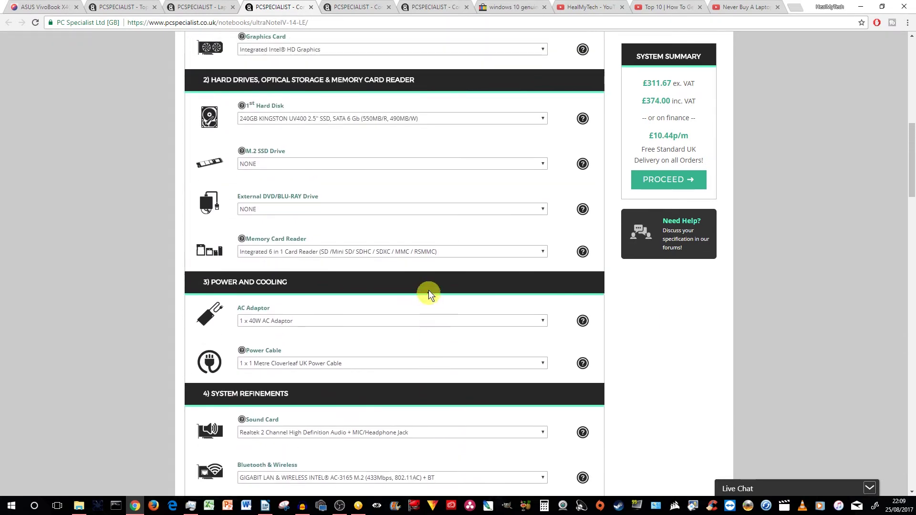
{"action": "scroll", "coordinate": [445, 232], "scroll_direction": "up", "scroll_amount": 2}
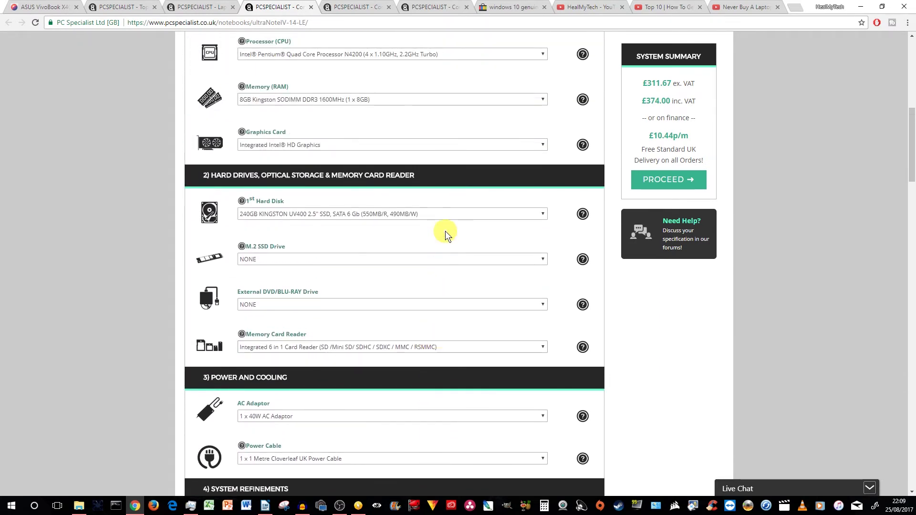
{"action": "left_click", "coordinate": [427, 307]}
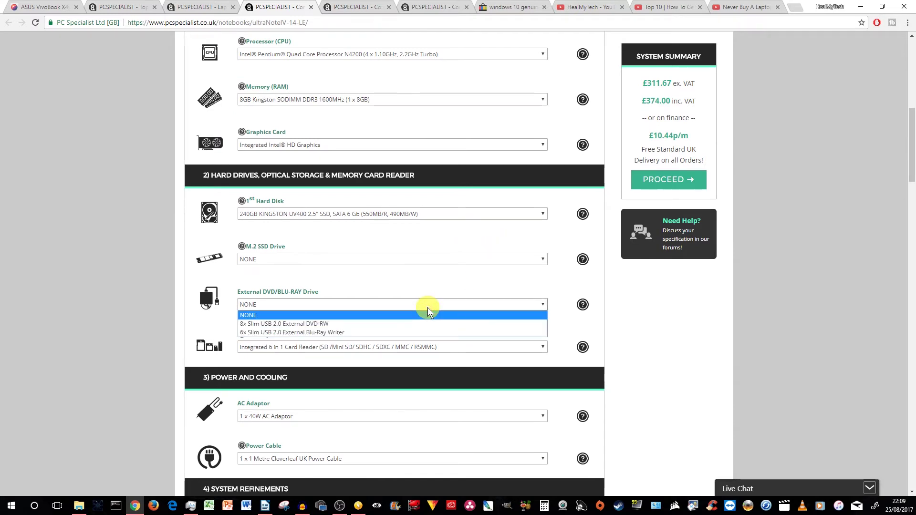
{"action": "left_click", "coordinate": [409, 324]}
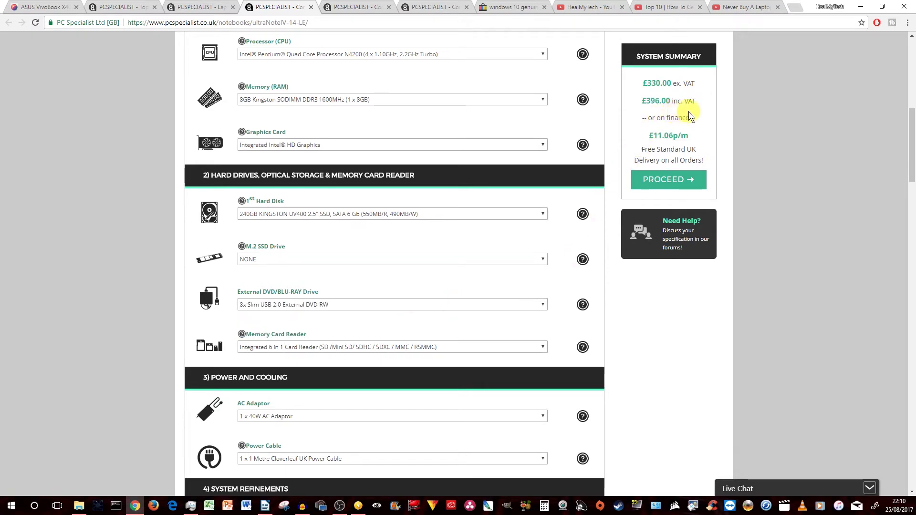
{"action": "left_click", "coordinate": [801, 189]}
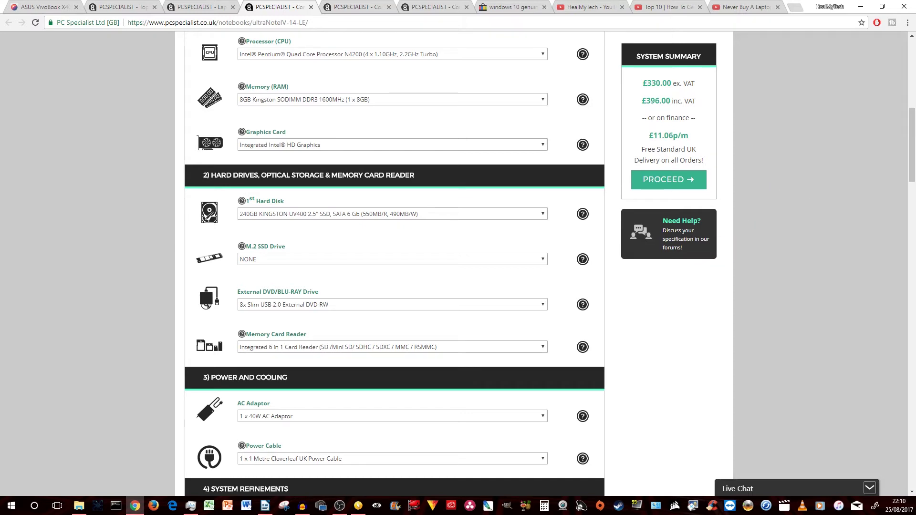
{"action": "scroll", "coordinate": [748, 308], "scroll_direction": "down", "scroll_amount": 2}
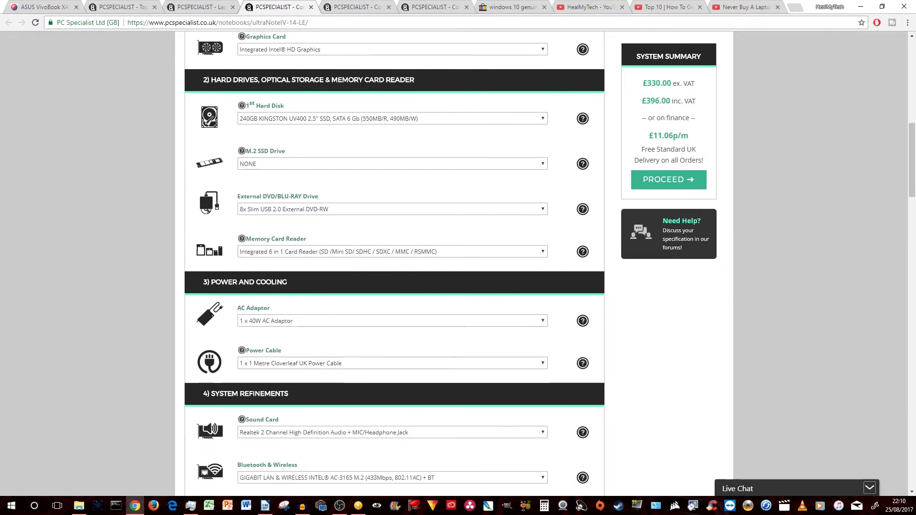
Browse the £429.99 ASUS VivoBook X405 photos, visit PCSpecialist's laptops listing, then return to PC World.
{"action": "left_click", "coordinate": [44, 7]}
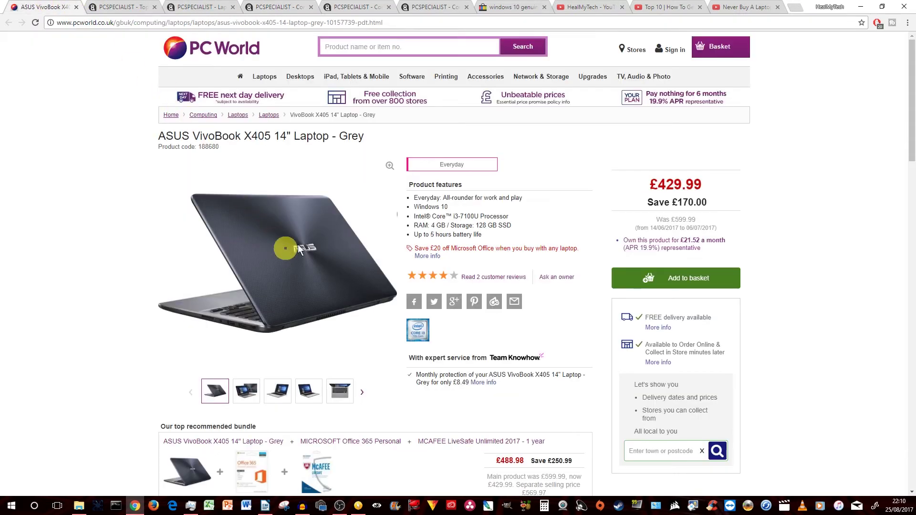
{"action": "left_click", "coordinate": [244, 391]}
{"action": "left_click", "coordinate": [280, 396]}
{"action": "left_click", "coordinate": [309, 392]}
{"action": "left_click", "coordinate": [339, 396]}
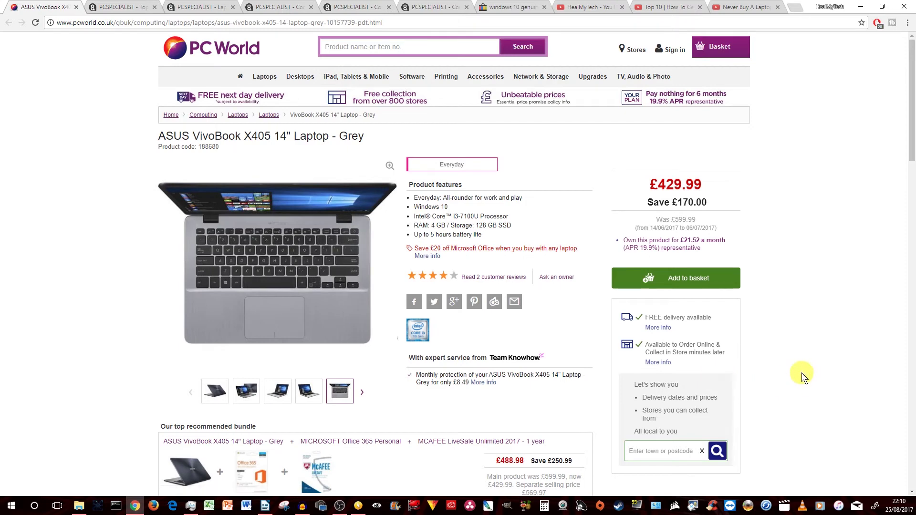
{"action": "left_click", "coordinate": [213, 7]}
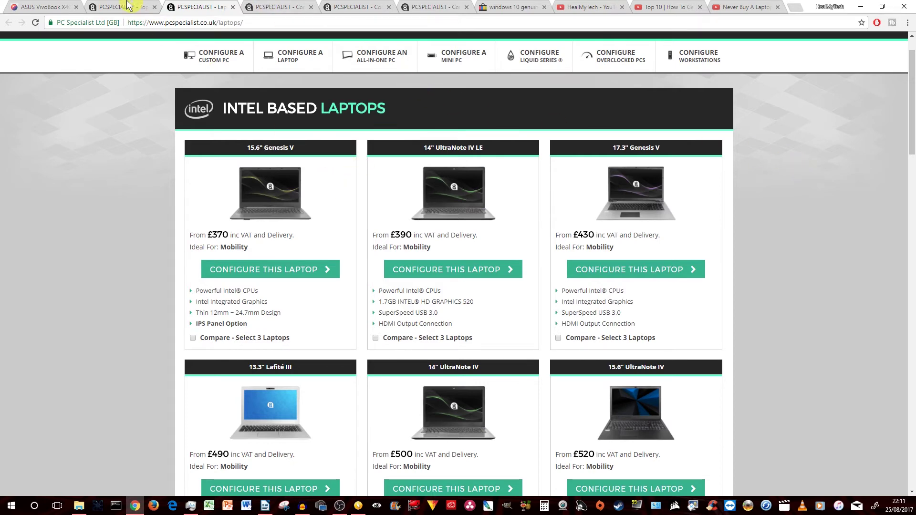
{"action": "left_click", "coordinate": [38, 8]}
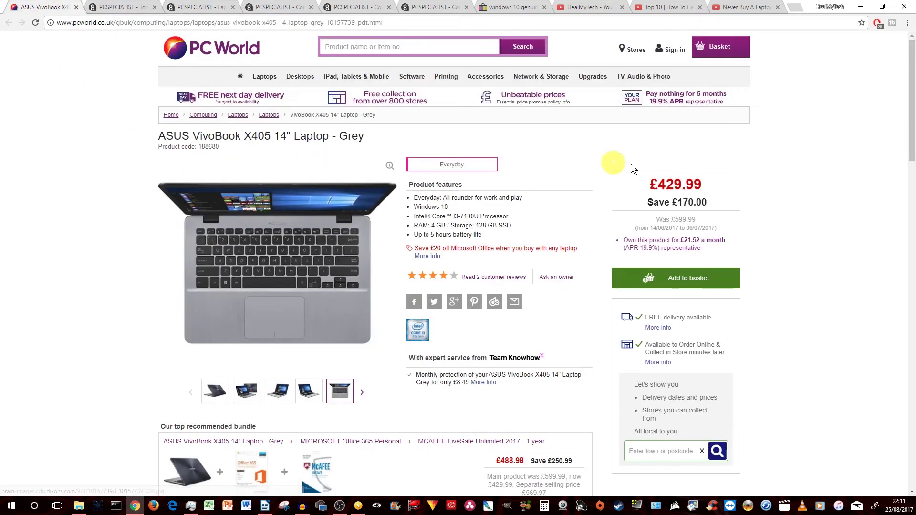
{"action": "key", "text": "ctrl+4"}
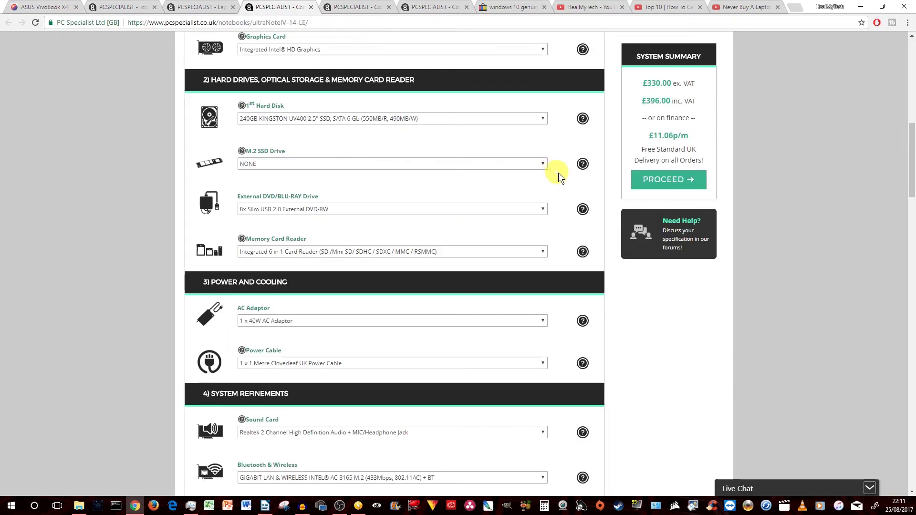
{"action": "scroll", "coordinate": [813, 230], "scroll_direction": "up", "scroll_amount": 5}
{"action": "scroll", "coordinate": [812, 228], "scroll_direction": "up", "scroll_amount": 3}
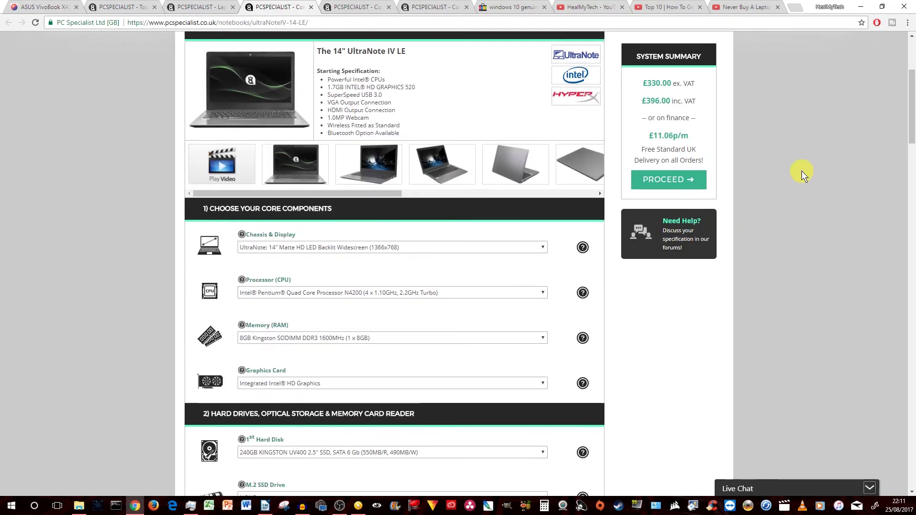
{"action": "scroll", "coordinate": [802, 170], "scroll_direction": "up", "scroll_amount": 2}
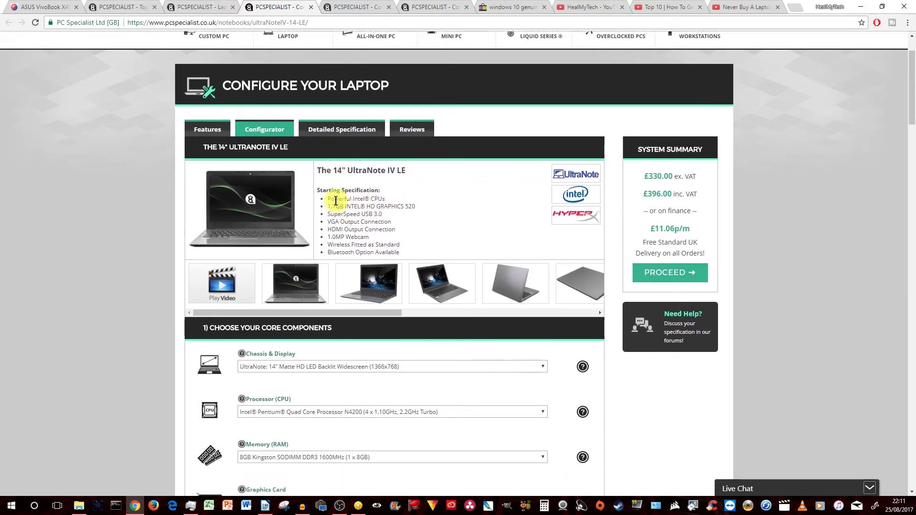
{"action": "scroll", "coordinate": [336, 202], "scroll_direction": "down", "scroll_amount": 4}
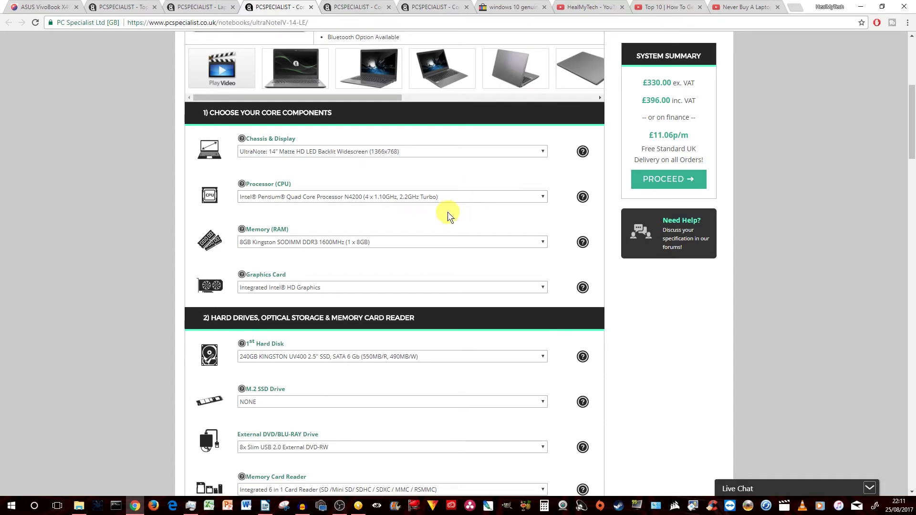
{"action": "scroll", "coordinate": [447, 212], "scroll_direction": "down", "scroll_amount": 3}
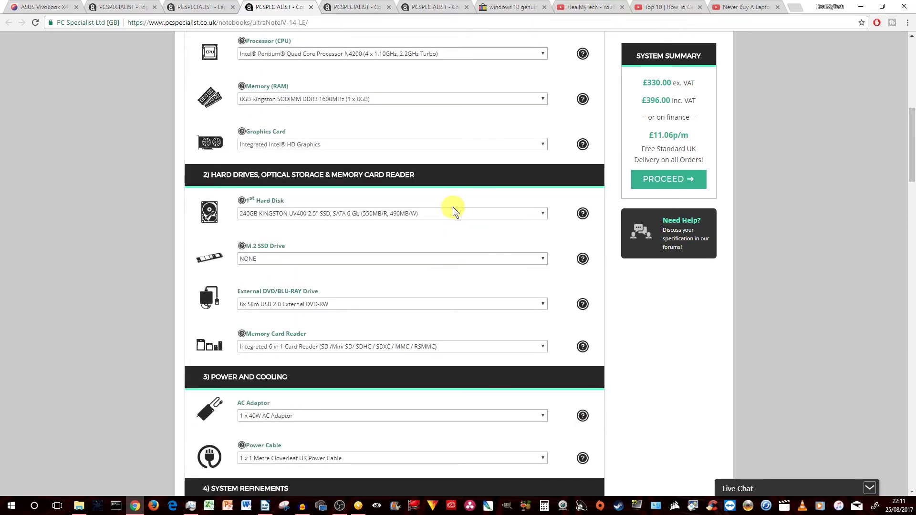
{"action": "scroll", "coordinate": [454, 206], "scroll_direction": "up", "scroll_amount": 9}
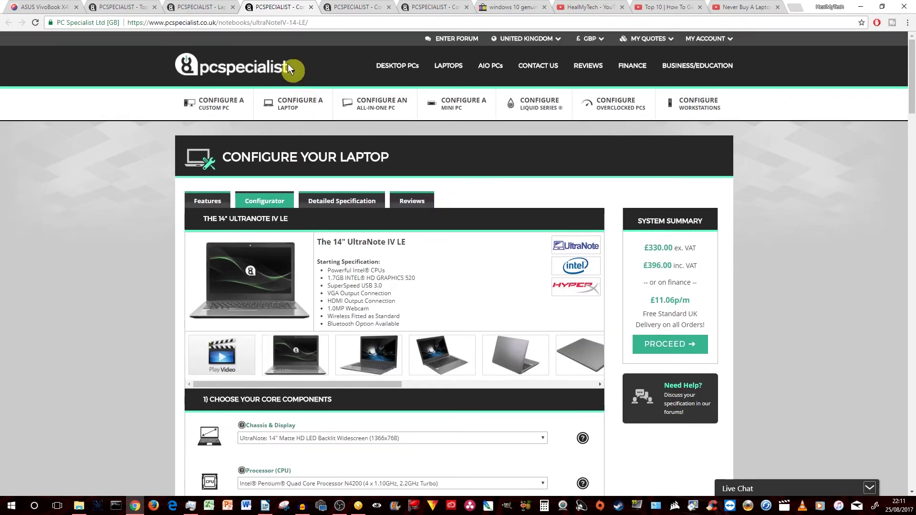
{"action": "left_click", "coordinate": [199, 6]}
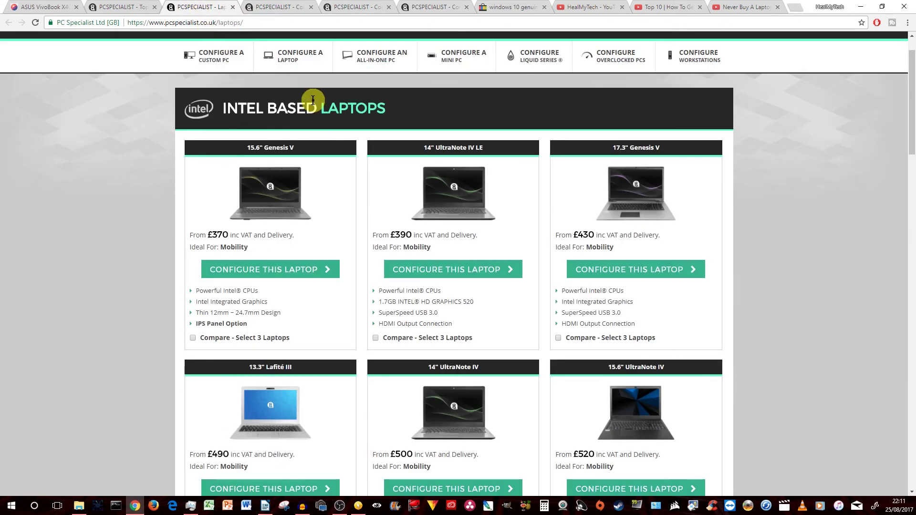
{"action": "left_click", "coordinate": [285, 7]}
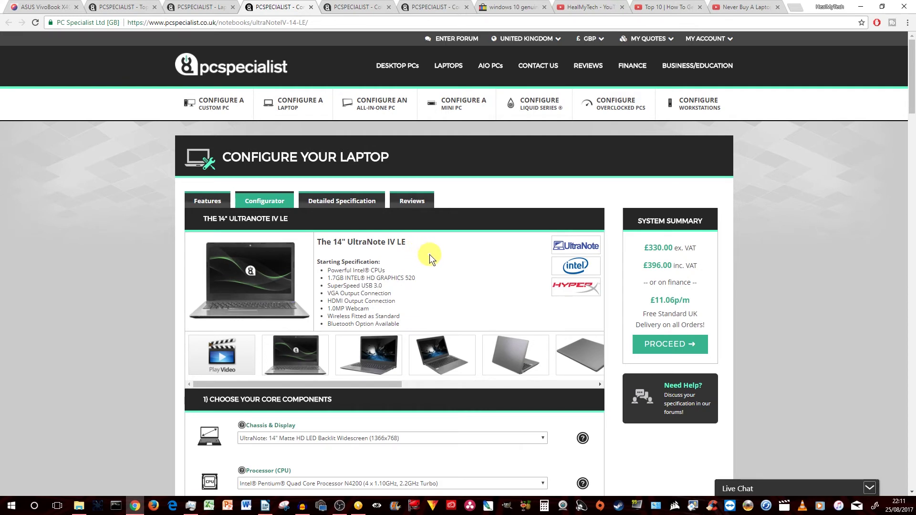
Go to the 14" UltraNote IV configurator and keep its only chassis and display option.
{"action": "left_click", "coordinate": [351, 6]}
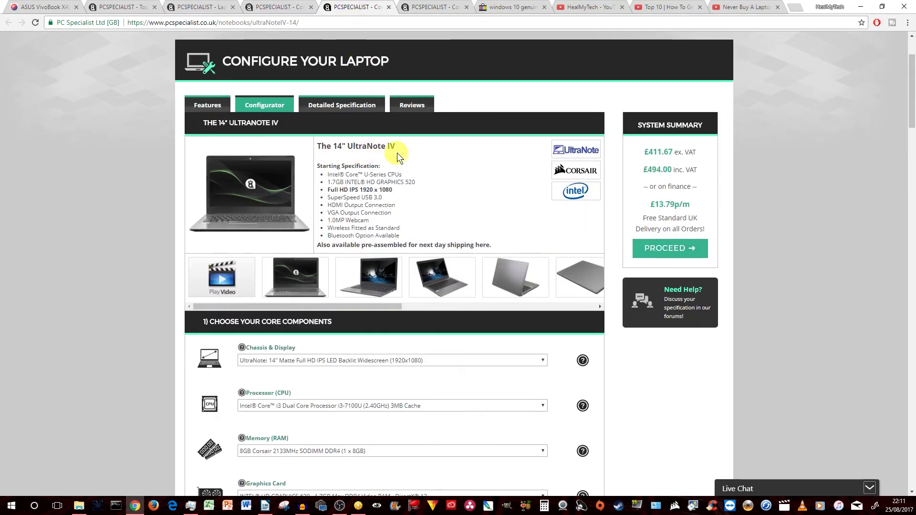
{"action": "scroll", "coordinate": [412, 151], "scroll_direction": "down", "scroll_amount": 3}
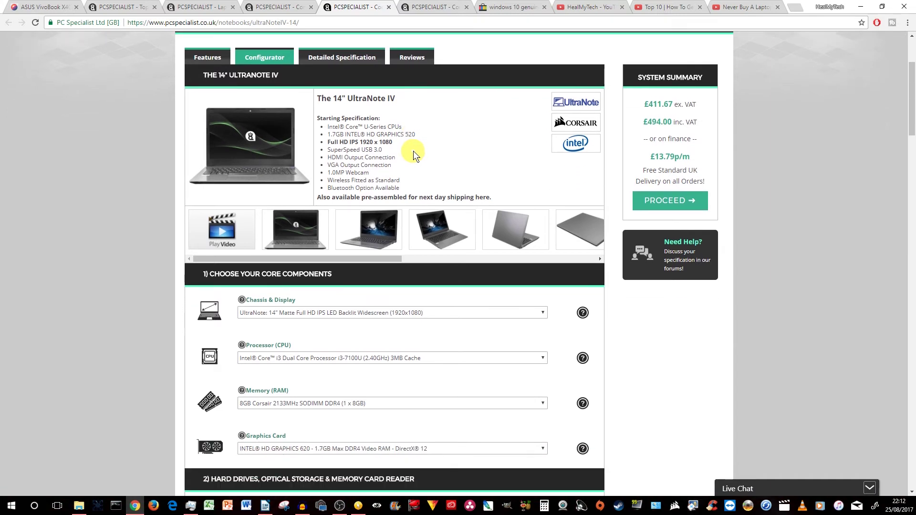
{"action": "left_click", "coordinate": [474, 219]}
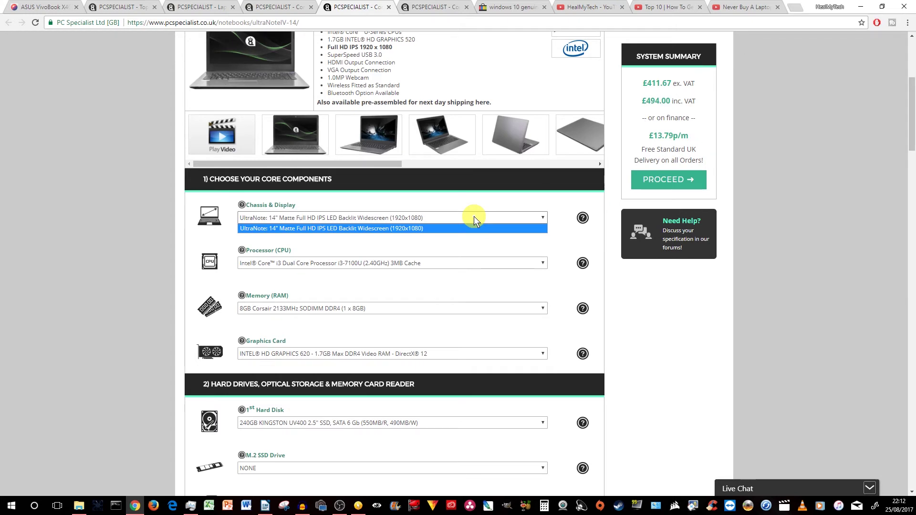
{"action": "left_click", "coordinate": [474, 218]}
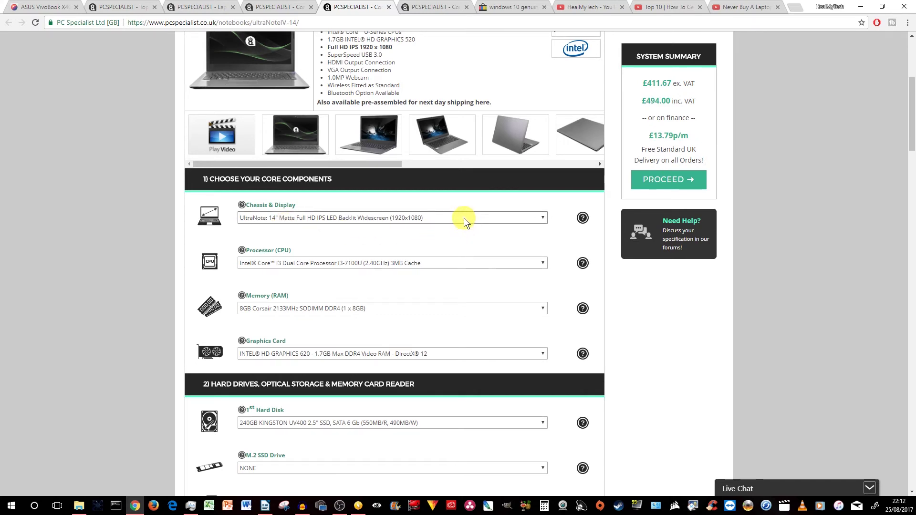
Upgrade the processor from the Core i3 to the Core i5-7200U, raising the total to £532.00.
{"action": "left_click", "coordinate": [484, 263]}
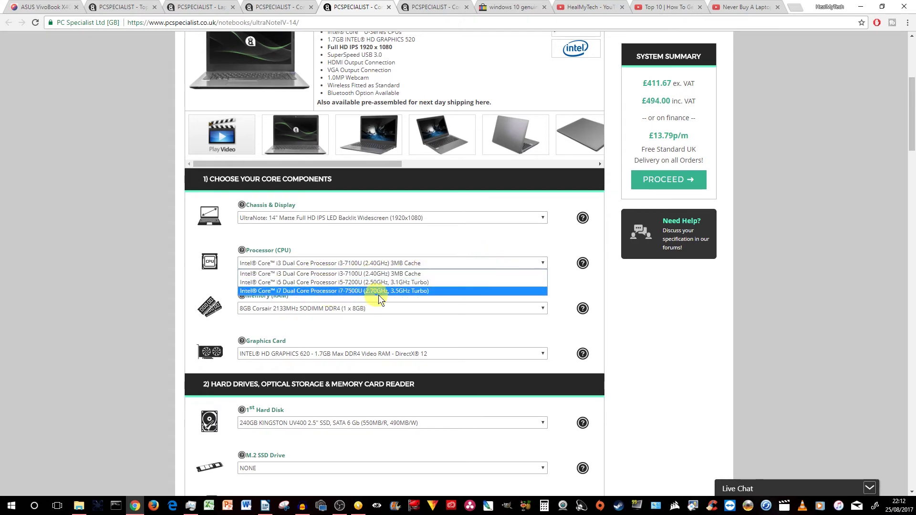
{"action": "left_click", "coordinate": [406, 275]}
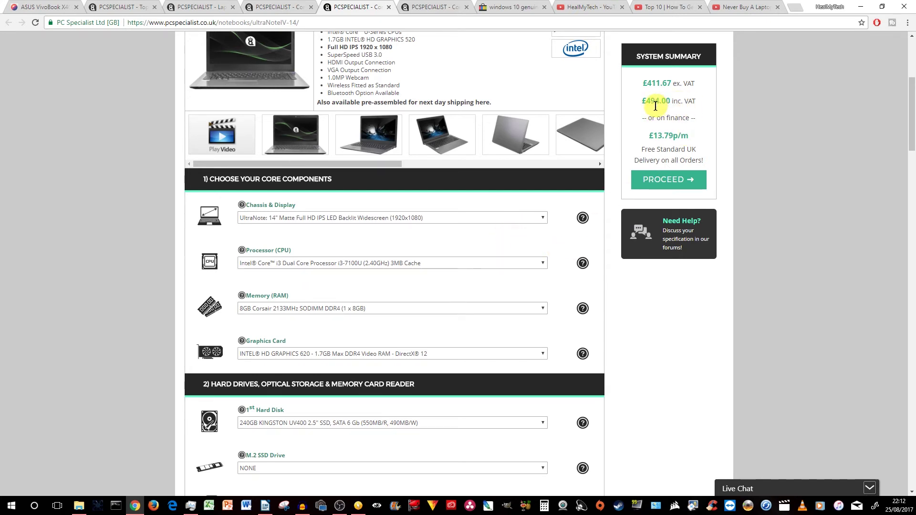
{"action": "left_click", "coordinate": [423, 263]}
{"action": "left_click", "coordinate": [418, 283]}
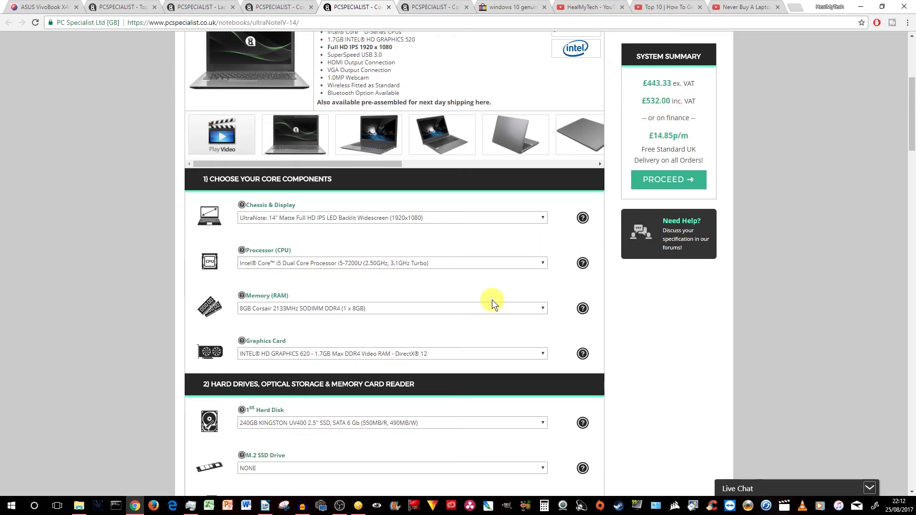
{"action": "left_click", "coordinate": [433, 263]}
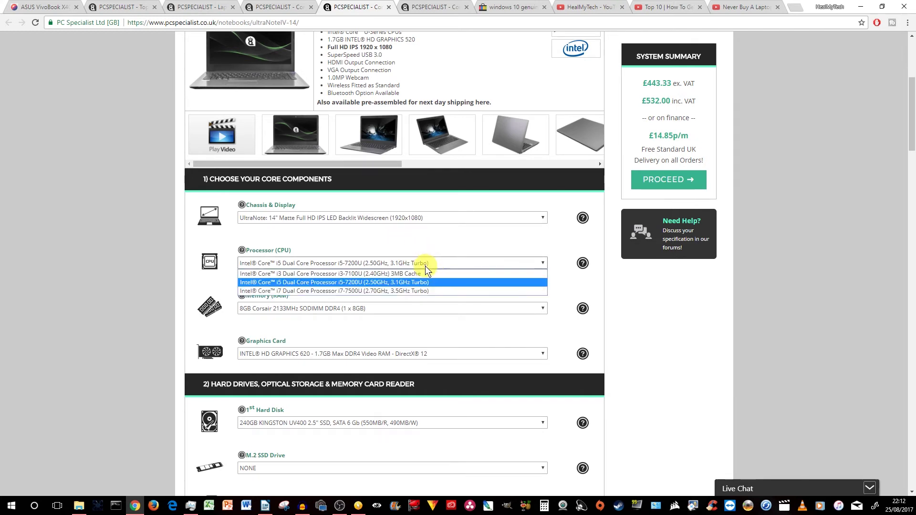
Switch back to the Core i3-7100U, leaving the graphics card and 240GB Kingston SSD unchanged.
{"action": "left_click", "coordinate": [422, 274]}
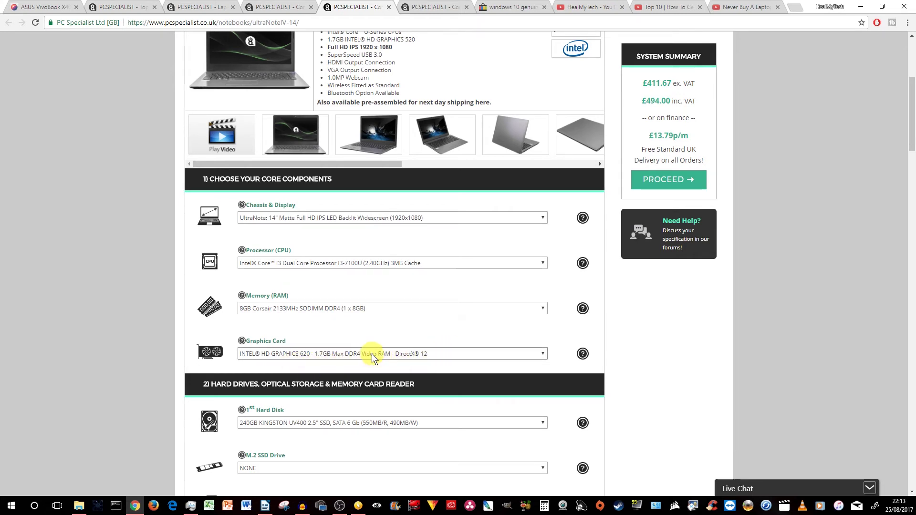
{"action": "left_click", "coordinate": [462, 356]}
{"action": "left_click", "coordinate": [462, 356]}
{"action": "scroll", "coordinate": [697, 334], "scroll_direction": "down", "scroll_amount": 2}
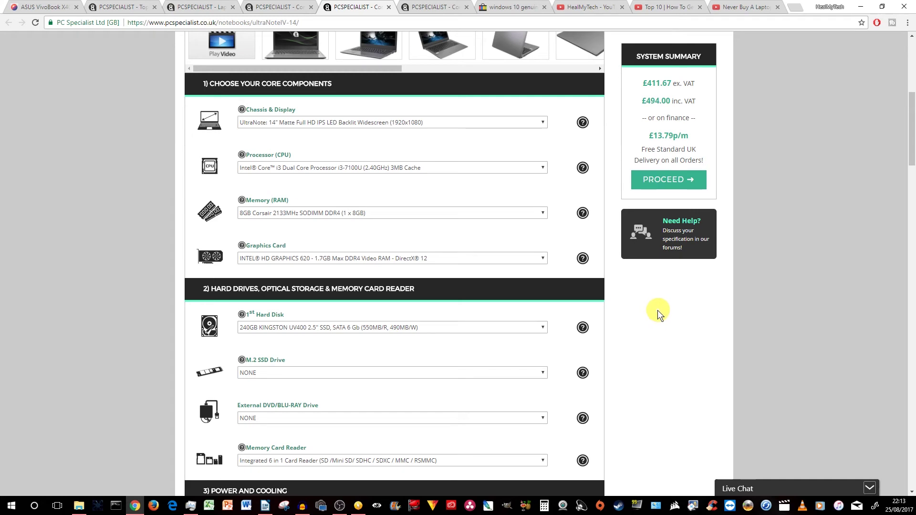
{"action": "scroll", "coordinate": [659, 312], "scroll_direction": "down", "scroll_amount": 1}
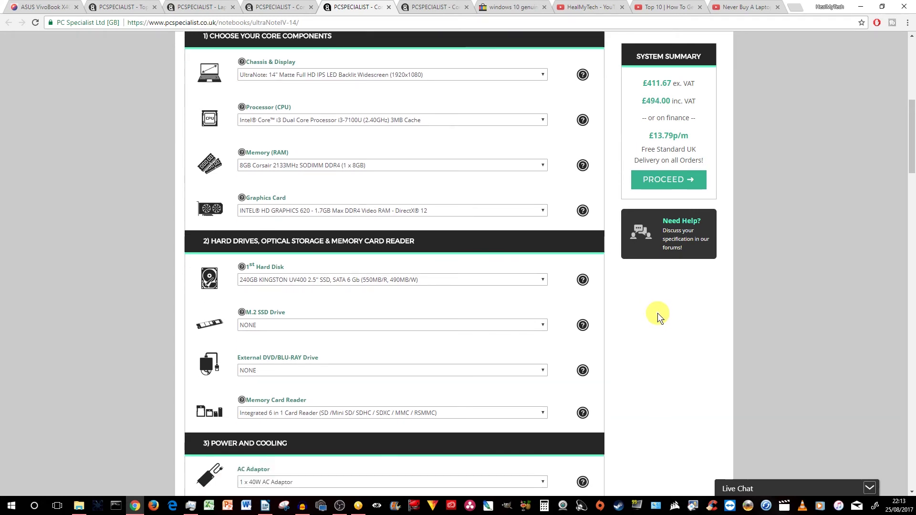
{"action": "left_click", "coordinate": [424, 279]}
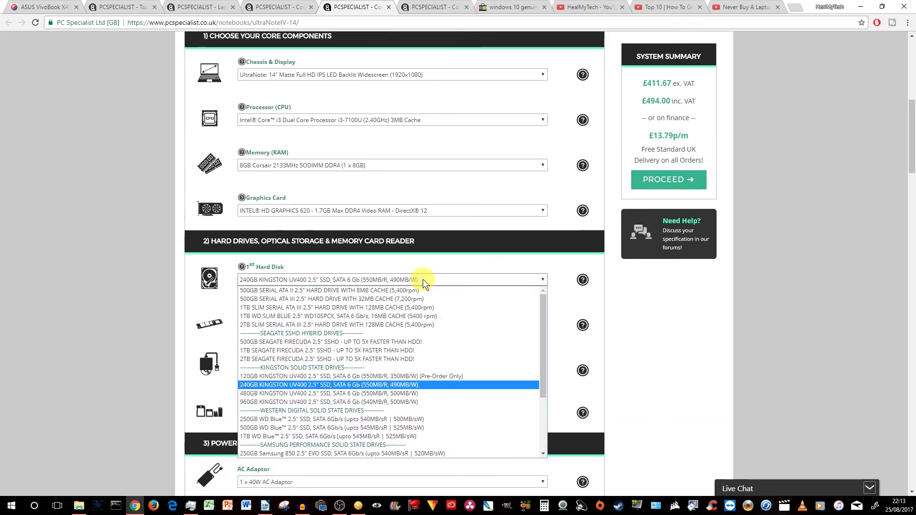
{"action": "left_click", "coordinate": [412, 385]}
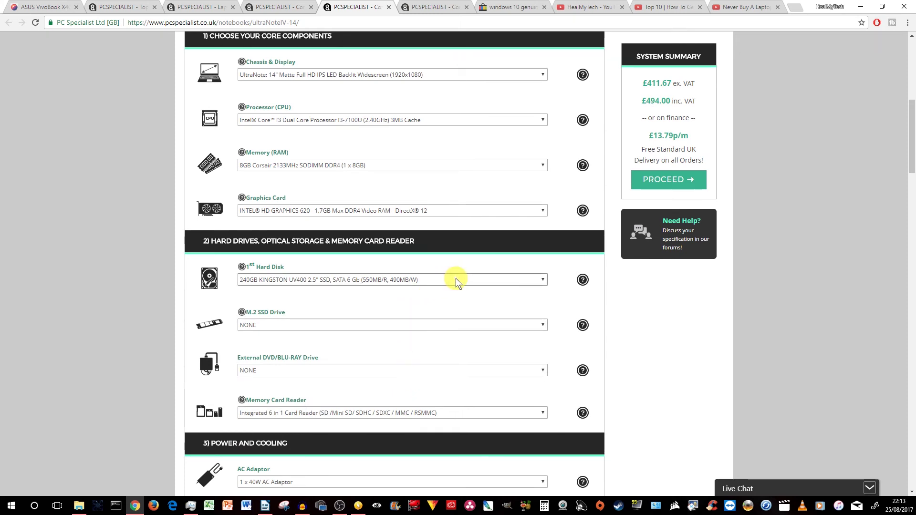
Review the sections down to Delivery & Services, then back up to Operating System at £494.00.
{"action": "scroll", "coordinate": [456, 279], "scroll_direction": "down", "scroll_amount": 7}
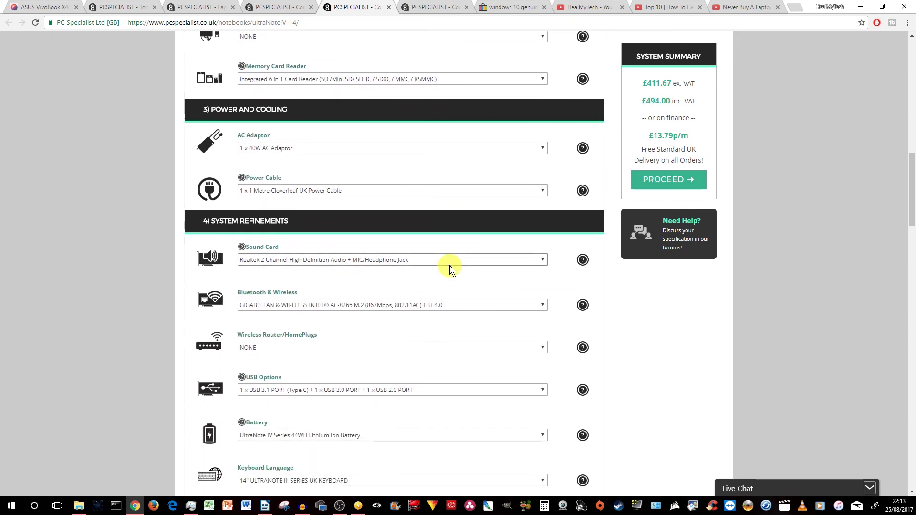
{"action": "scroll", "coordinate": [449, 266], "scroll_direction": "down", "scroll_amount": 2}
{"action": "scroll", "coordinate": [447, 265], "scroll_direction": "down", "scroll_amount": 1}
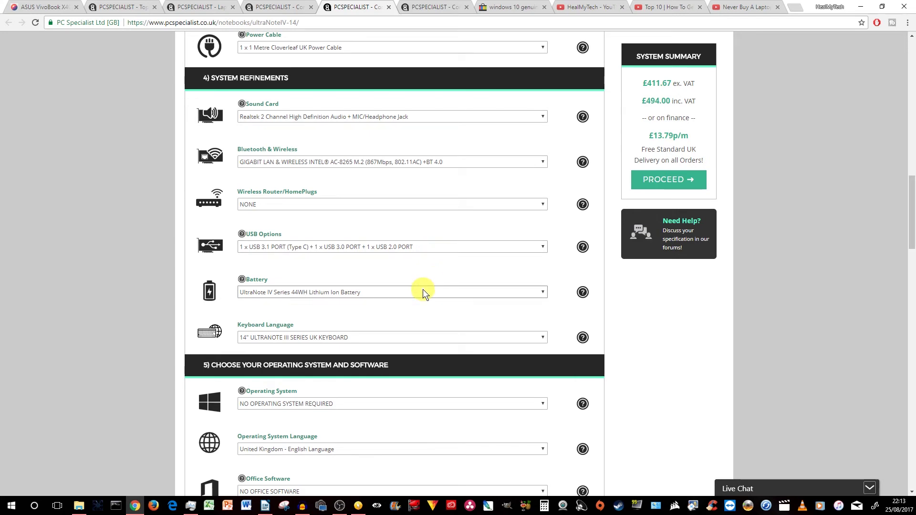
{"action": "scroll", "coordinate": [423, 293], "scroll_direction": "down", "scroll_amount": 2}
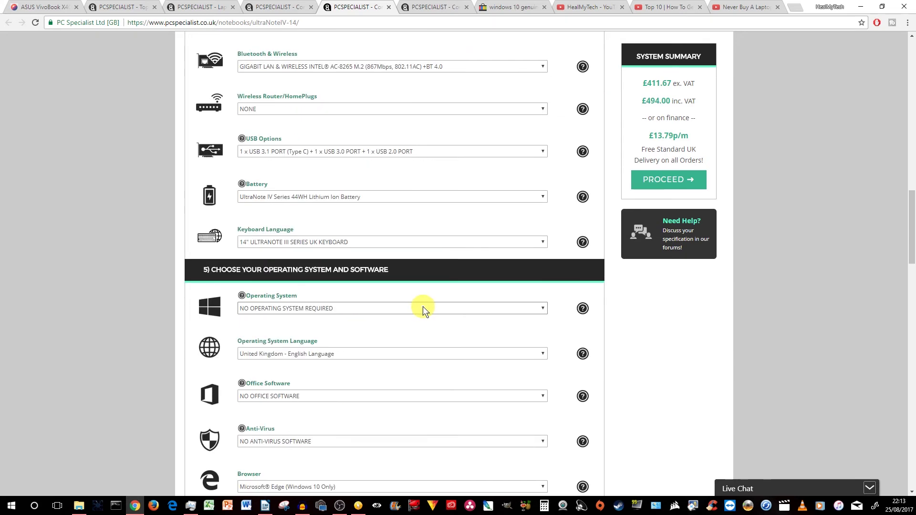
{"action": "scroll", "coordinate": [423, 306], "scroll_direction": "down", "scroll_amount": 4}
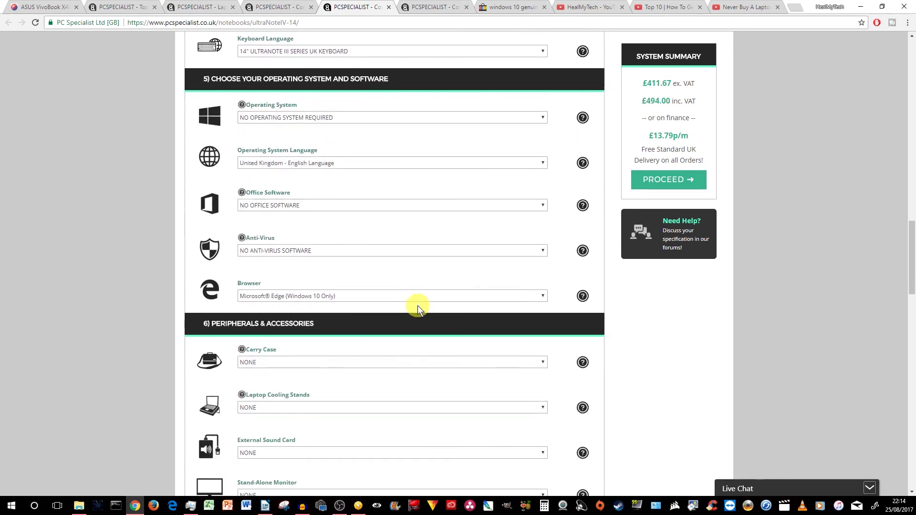
{"action": "scroll", "coordinate": [413, 304], "scroll_direction": "down", "scroll_amount": 8}
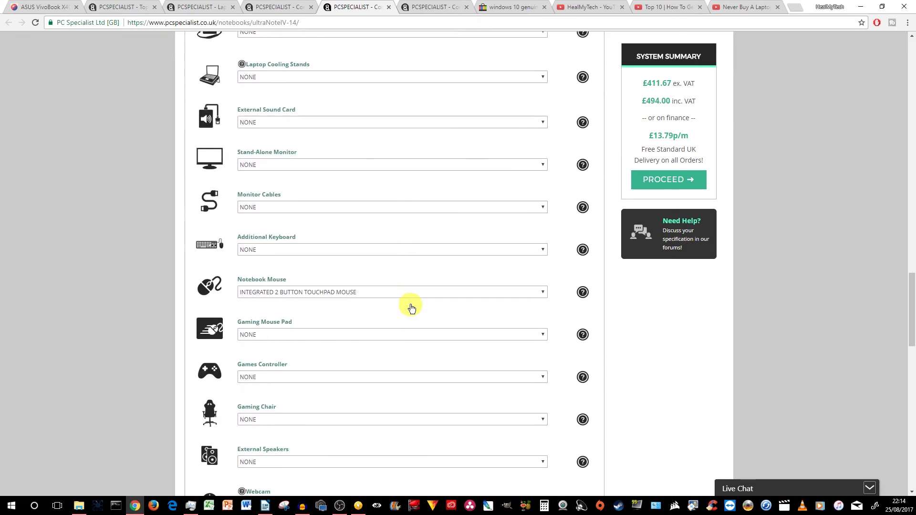
{"action": "scroll", "coordinate": [410, 308], "scroll_direction": "down", "scroll_amount": 7}
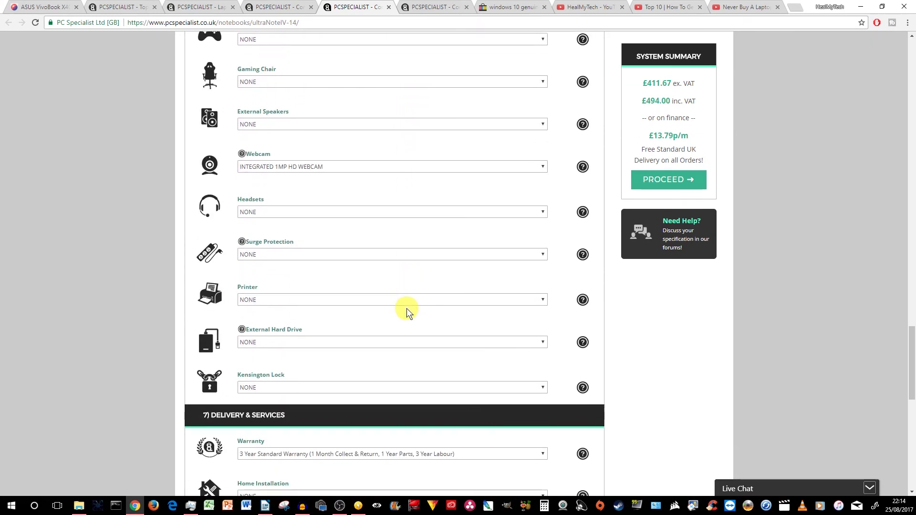
{"action": "scroll", "coordinate": [411, 372], "scroll_direction": "down", "scroll_amount": 5}
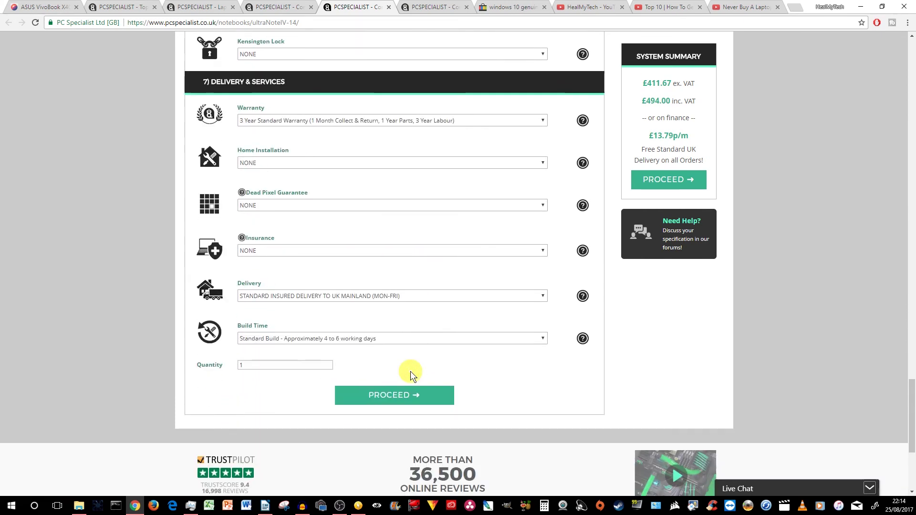
{"action": "scroll", "coordinate": [407, 342], "scroll_direction": "up", "scroll_amount": 19}
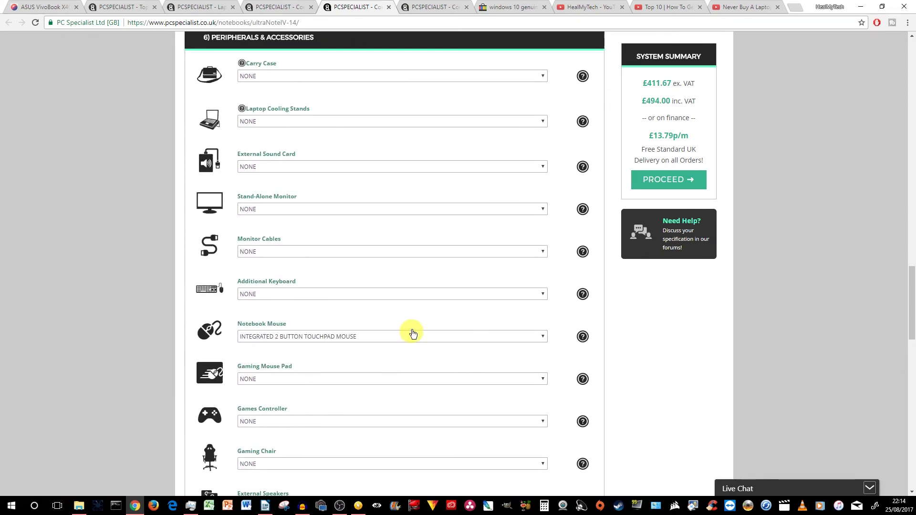
{"action": "scroll", "coordinate": [411, 323], "scroll_direction": "up", "scroll_amount": 3}
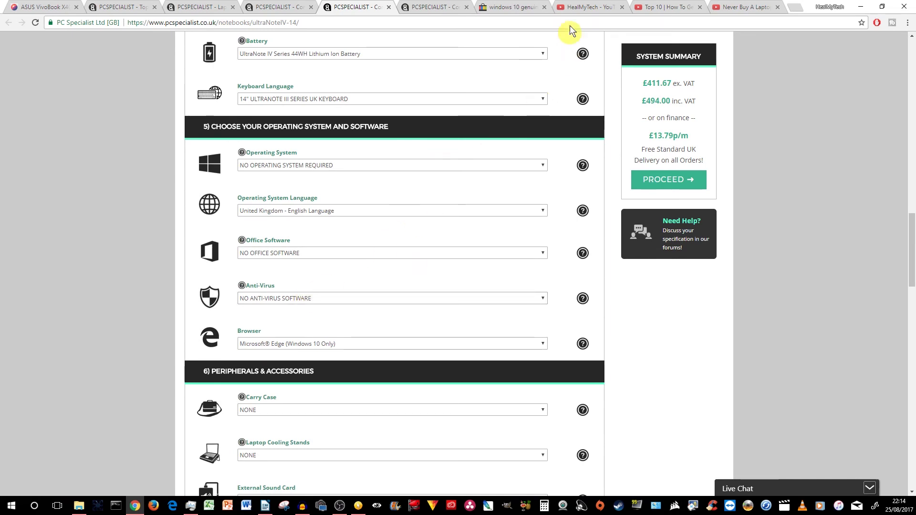
{"action": "left_click", "coordinate": [589, 9]}
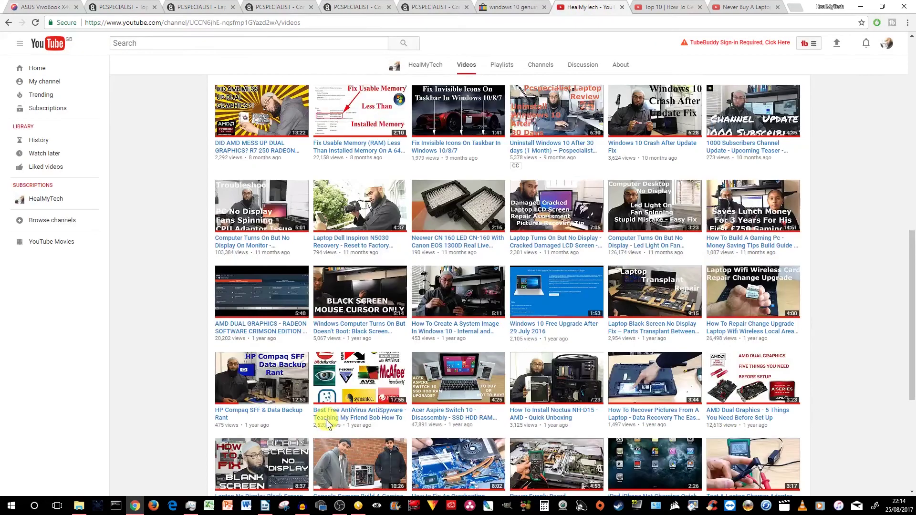
{"action": "left_click", "coordinate": [515, 5]}
Highlight the £494.00 inc. VAT price and compare it with the ASUS VivoBook and UltraNote IV LE tabs.
{"action": "left_click", "coordinate": [356, 7]}
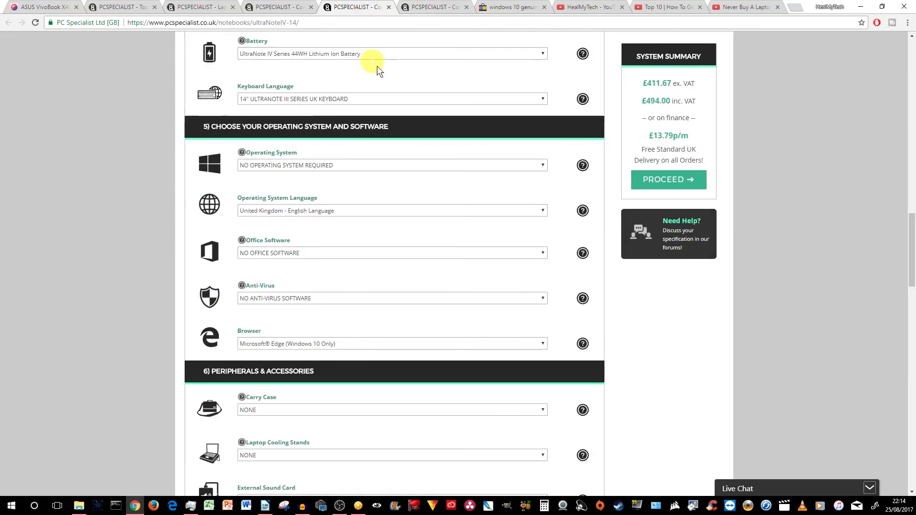
{"action": "scroll", "coordinate": [426, 131], "scroll_direction": "up", "scroll_amount": 4}
{"action": "scroll", "coordinate": [425, 131], "scroll_direction": "up", "scroll_amount": 15}
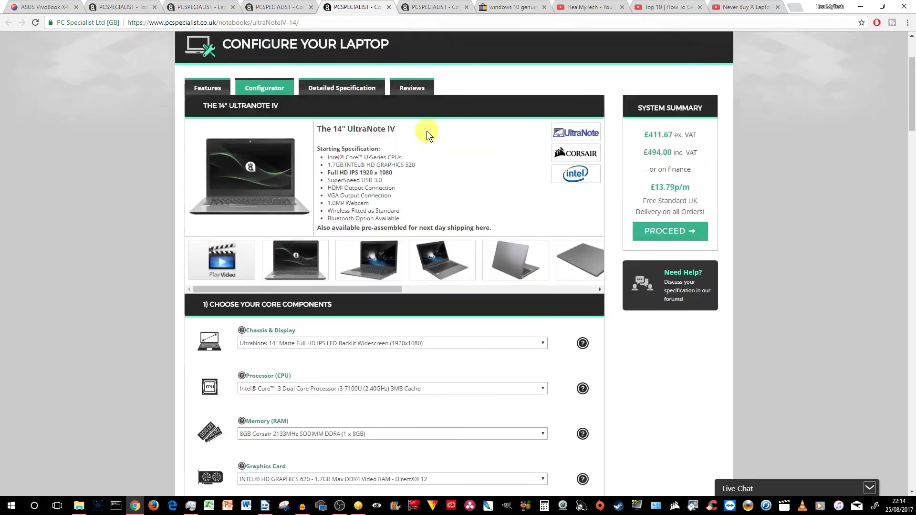
{"action": "scroll", "coordinate": [469, 167], "scroll_direction": "down", "scroll_amount": 1}
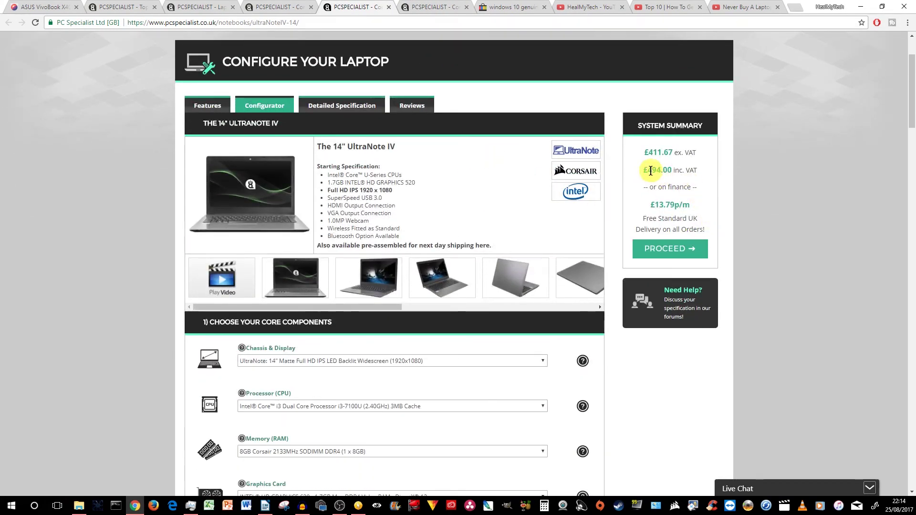
{"action": "left_click_drag", "start_coordinate": [642, 170], "coordinate": [670, 171]}
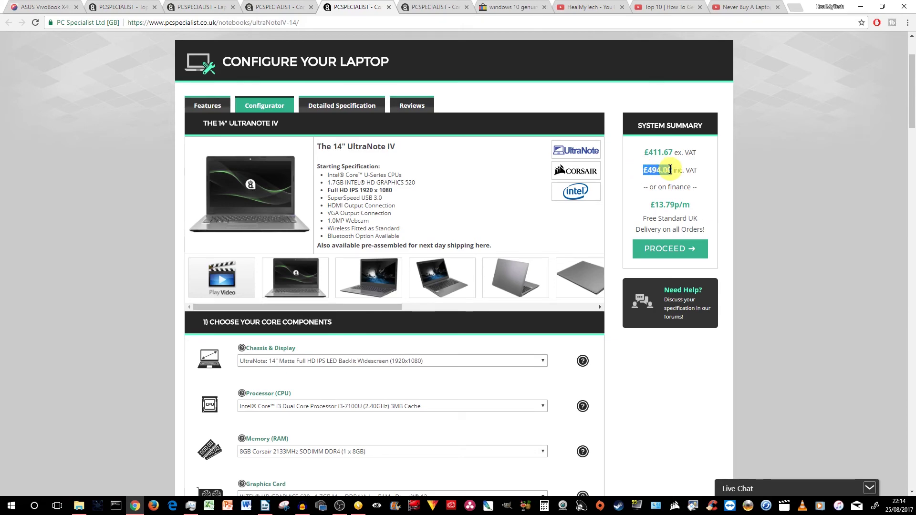
{"action": "left_click", "coordinate": [44, 7]}
{"action": "left_click", "coordinate": [296, 6]}
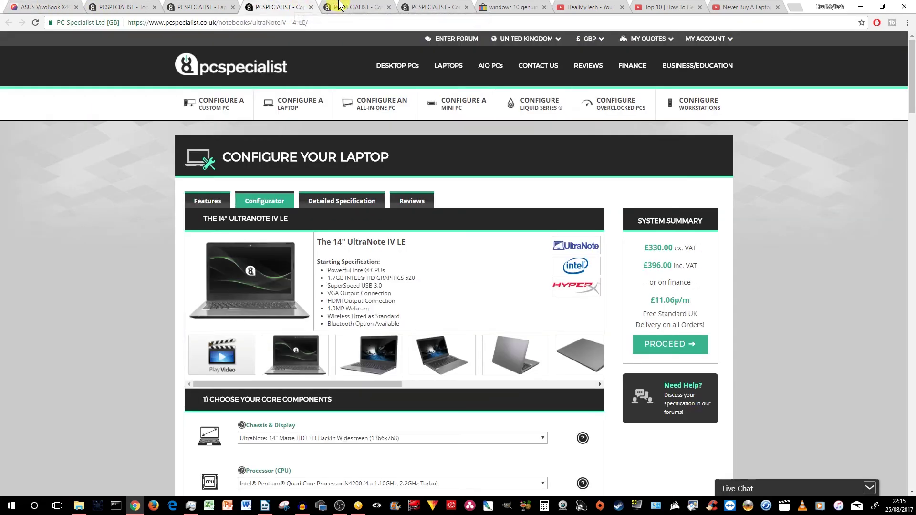
{"action": "left_click", "coordinate": [348, 6]}
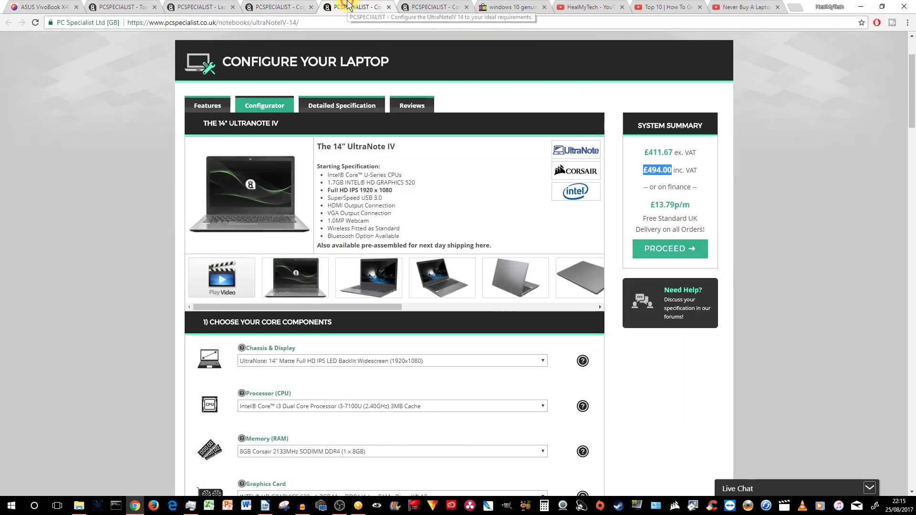
{"action": "left_click", "coordinate": [788, 188]}
Keep the i3-7100U processor and switch to the PCSpecialist laptops listing.
{"action": "scroll", "coordinate": [522, 249], "scroll_direction": "down", "scroll_amount": 3}
{"action": "left_click", "coordinate": [464, 263]}
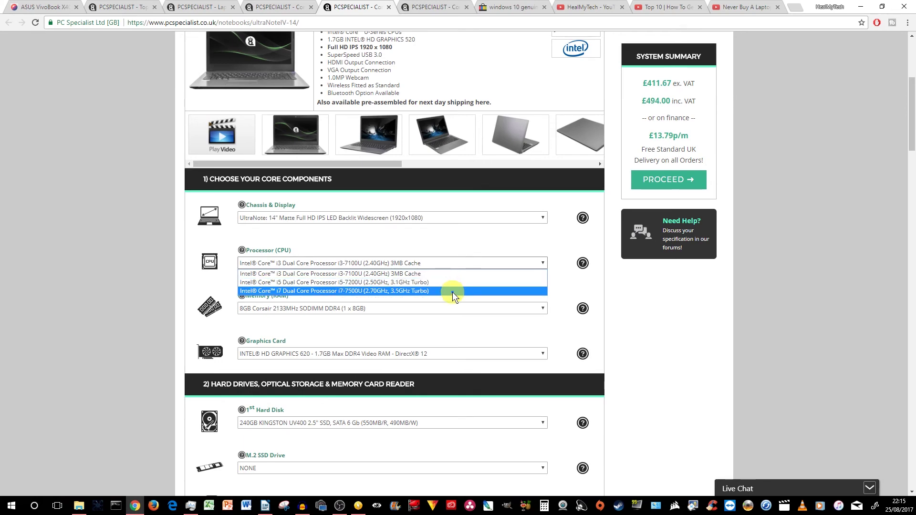
{"action": "scroll", "coordinate": [512, 247], "scroll_direction": "up", "scroll_amount": 3}
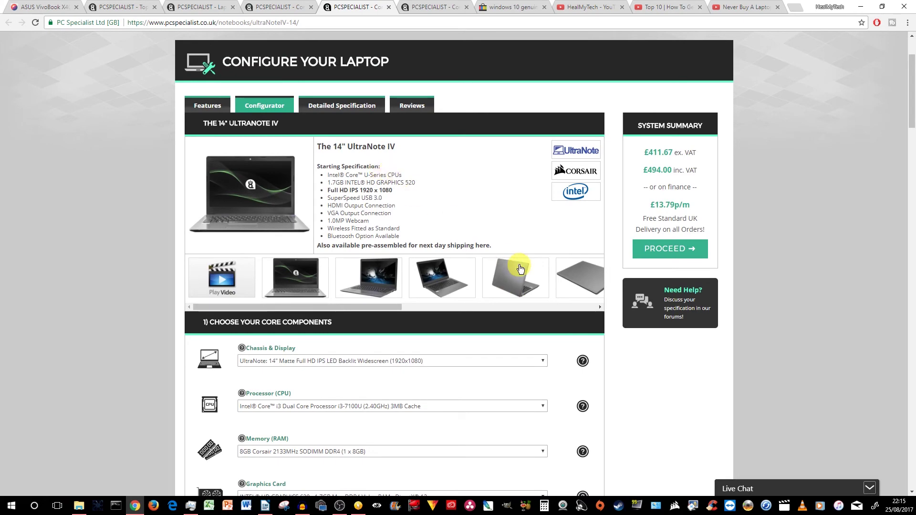
{"action": "scroll", "coordinate": [517, 267], "scroll_direction": "down", "scroll_amount": 3}
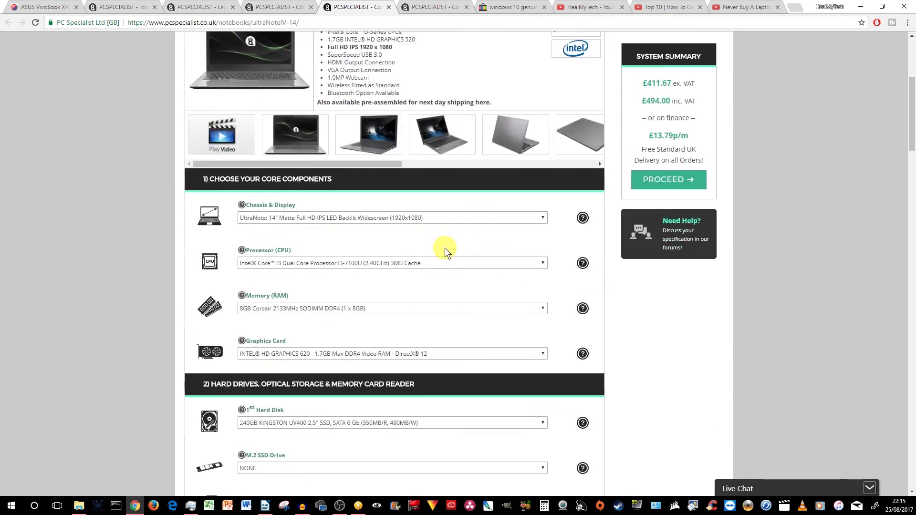
{"action": "left_click", "coordinate": [450, 263]}
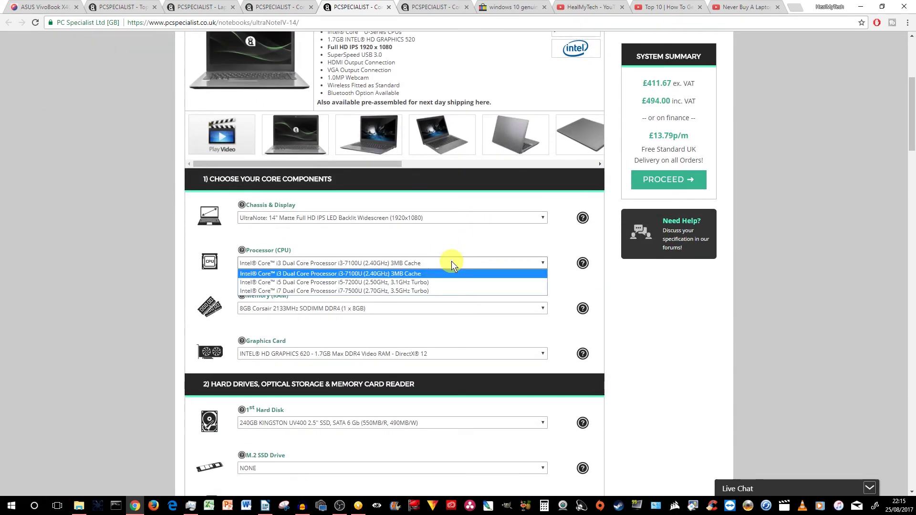
{"action": "left_click", "coordinate": [421, 273]}
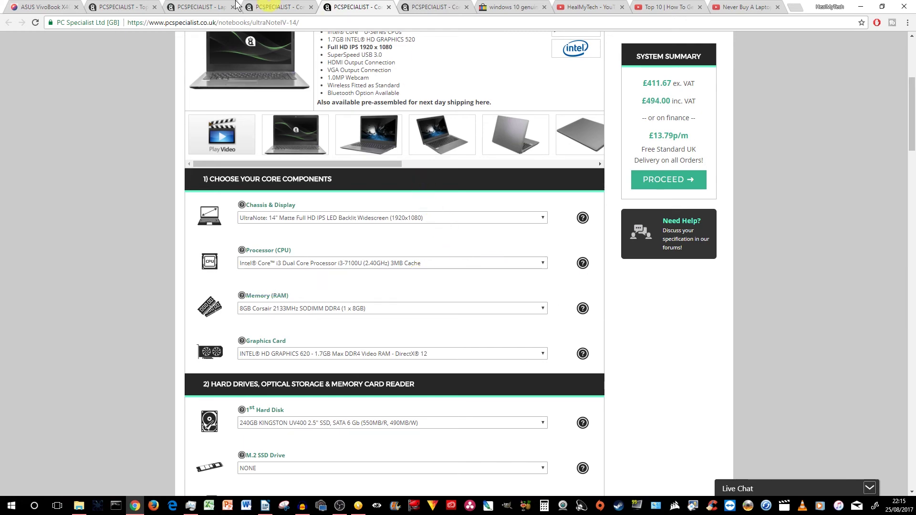
{"action": "left_click", "coordinate": [201, 7]}
Browse the Intel laptops past the Optimus and Proteus rows, then switch to the HealMyTech YouTube tab.
{"action": "scroll", "coordinate": [479, 186], "scroll_direction": "down", "scroll_amount": 1}
{"action": "scroll", "coordinate": [545, 237], "scroll_direction": "down", "scroll_amount": 3}
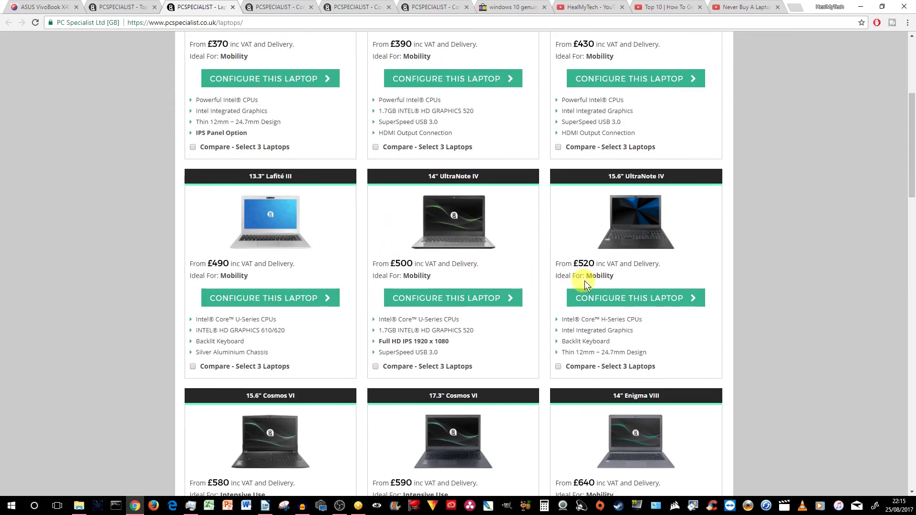
{"action": "scroll", "coordinate": [585, 281], "scroll_direction": "down", "scroll_amount": 2}
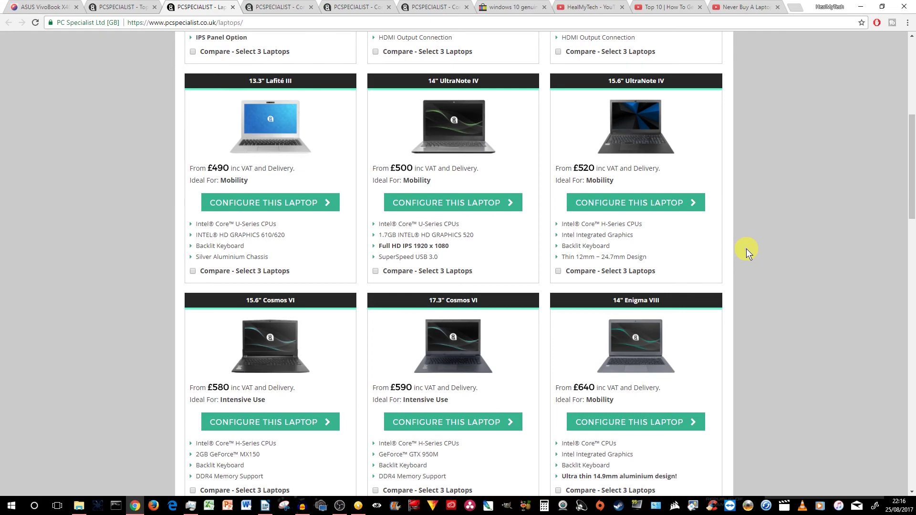
{"action": "scroll", "coordinate": [747, 249], "scroll_direction": "down", "scroll_amount": 3}
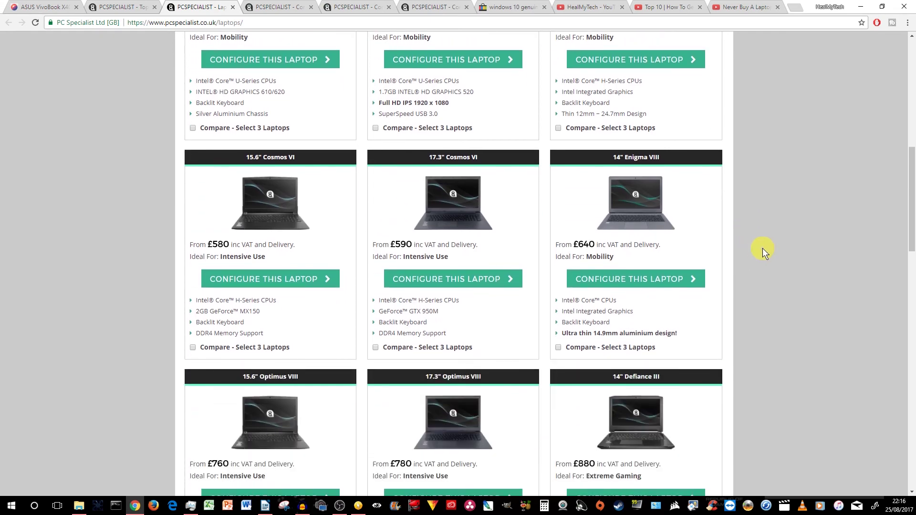
{"action": "scroll", "coordinate": [688, 282], "scroll_direction": "down", "scroll_amount": 5}
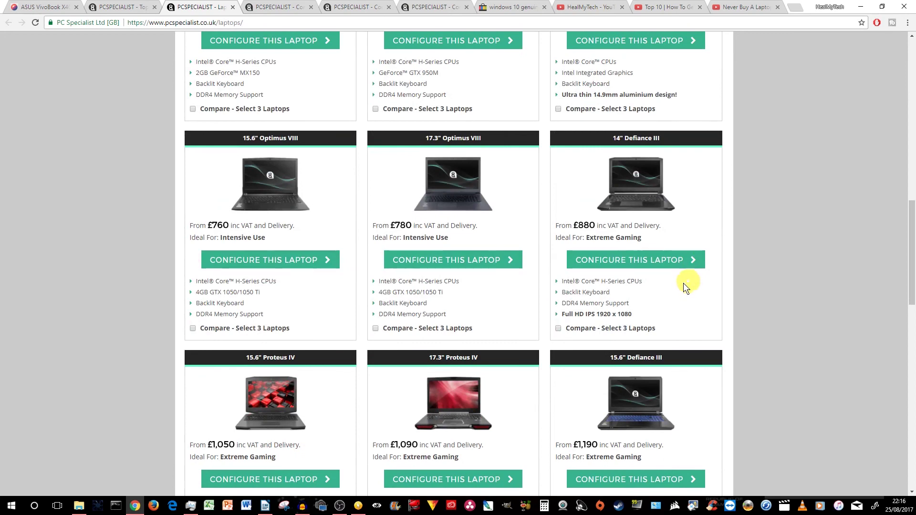
{"action": "scroll", "coordinate": [679, 285], "scroll_direction": "down", "scroll_amount": 3}
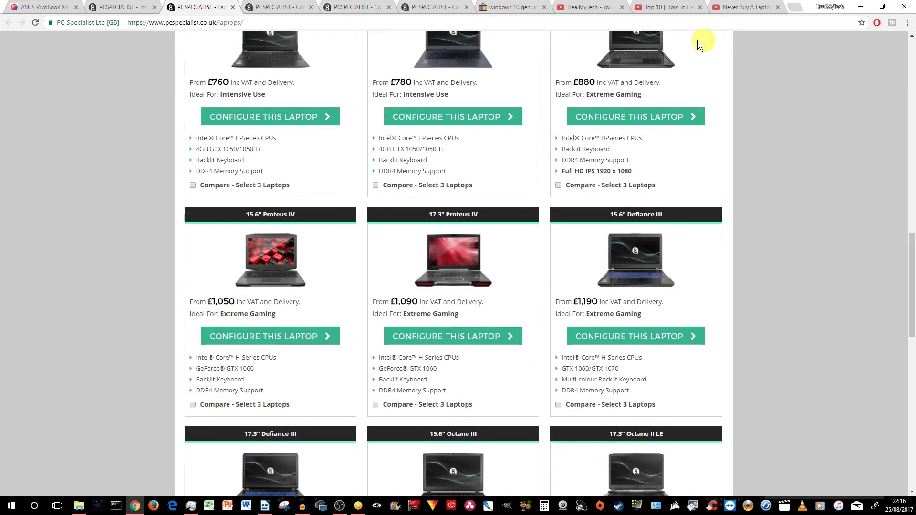
{"action": "left_click", "coordinate": [588, 6]}
{"action": "scroll", "coordinate": [594, 110], "scroll_direction": "up", "scroll_amount": 3}
Move through the Top 10 tab to the 'Never Buy A Laptop | Do This Instead' video and select, then deselect, its title.
{"action": "scroll", "coordinate": [609, 143], "scroll_direction": "down", "scroll_amount": 3}
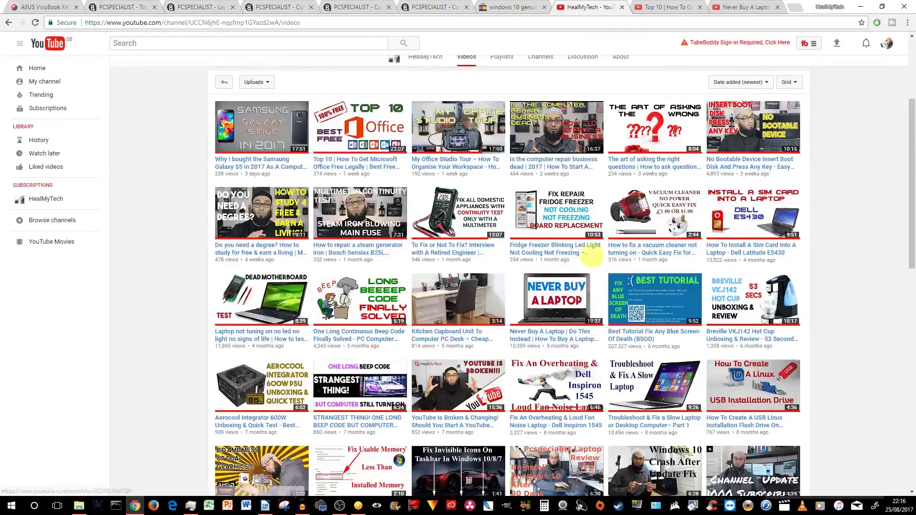
{"action": "left_click", "coordinate": [668, 7]}
{"action": "left_click", "coordinate": [744, 7]}
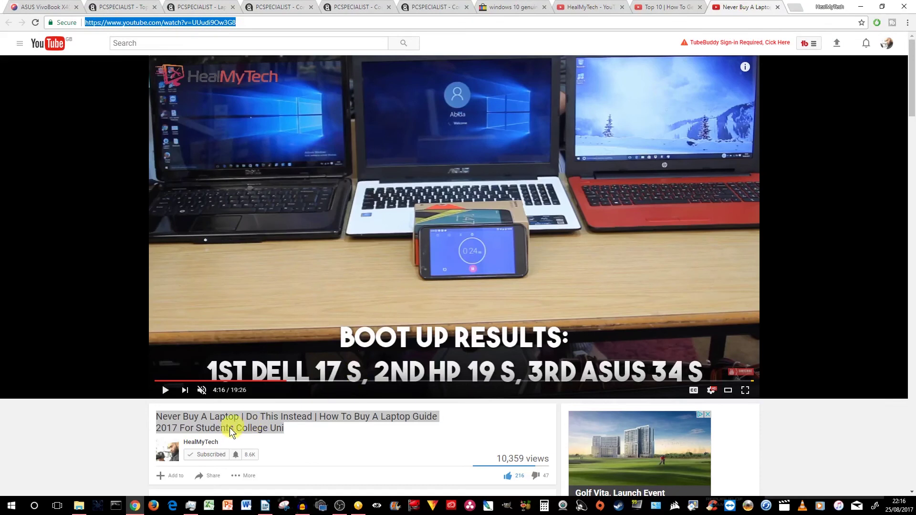
{"action": "triple_click", "coordinate": [289, 430]}
{"action": "left_click", "coordinate": [261, 428]}
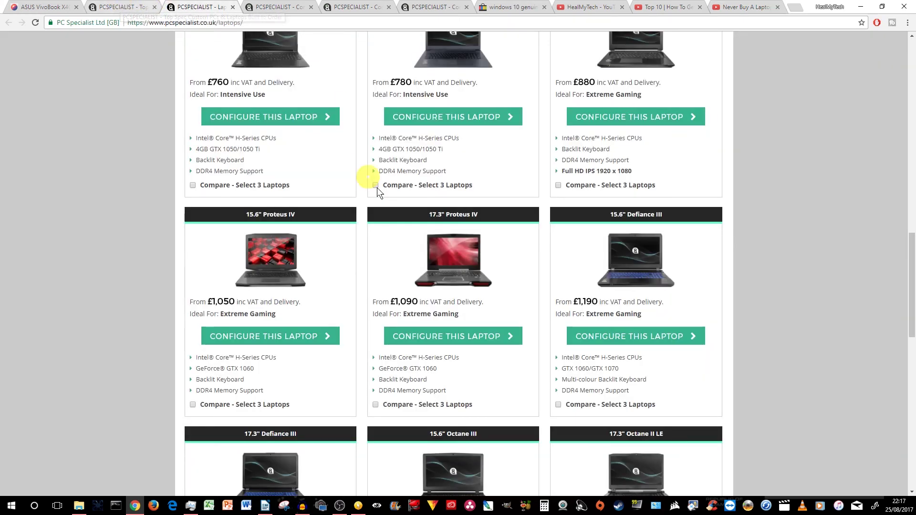
Scroll the laptop range down to the £2,180 Vortex VI, then back to the £370 Genesis V.
{"action": "scroll", "coordinate": [377, 188], "scroll_direction": "down", "scroll_amount": 3}
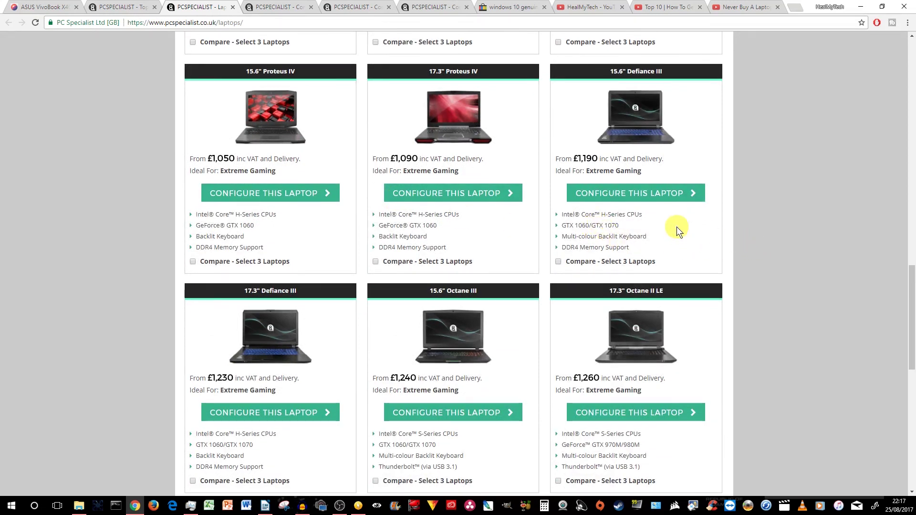
{"action": "scroll", "coordinate": [643, 253], "scroll_direction": "down", "scroll_amount": 2}
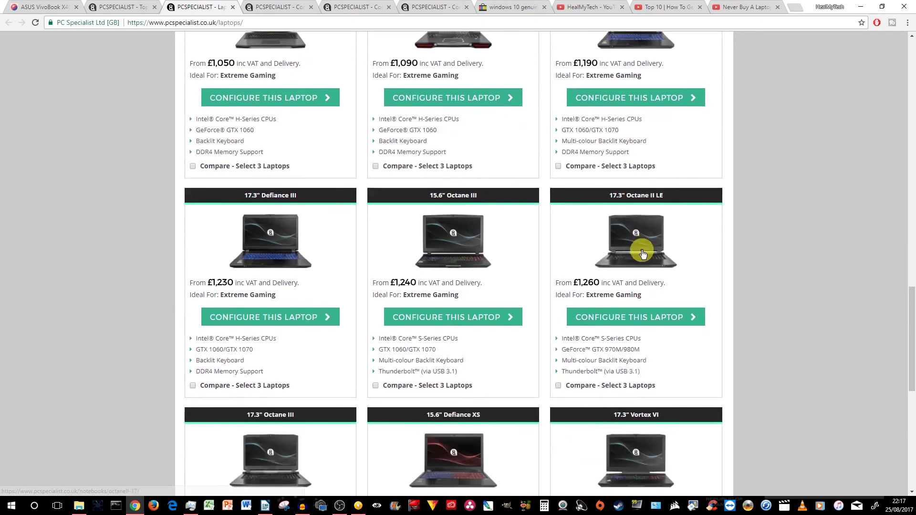
{"action": "scroll", "coordinate": [644, 255], "scroll_direction": "down", "scroll_amount": 5}
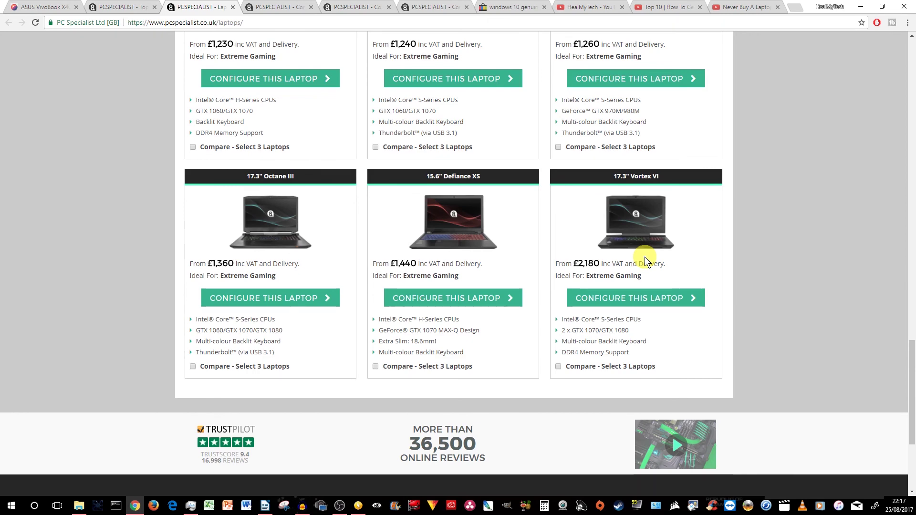
{"action": "scroll", "coordinate": [266, 127], "scroll_direction": "up", "scroll_amount": 20}
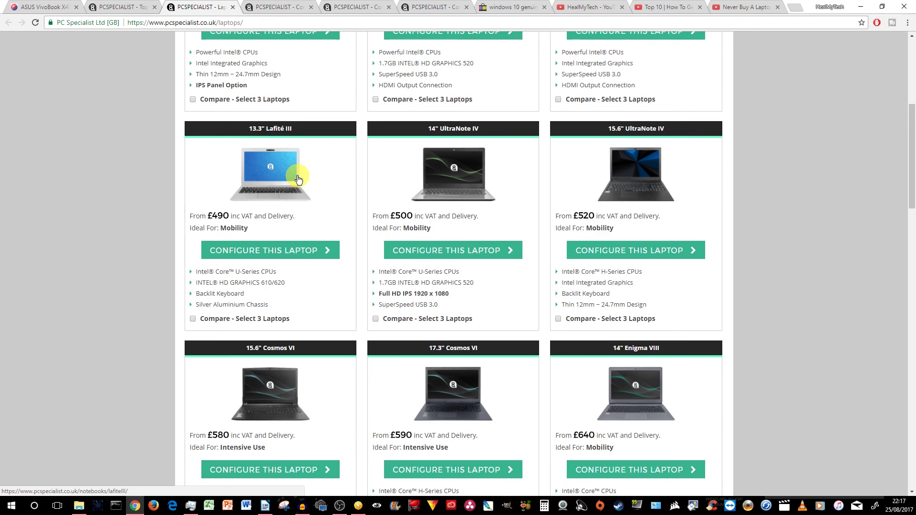
{"action": "scroll", "coordinate": [299, 180], "scroll_direction": "down", "scroll_amount": 20}
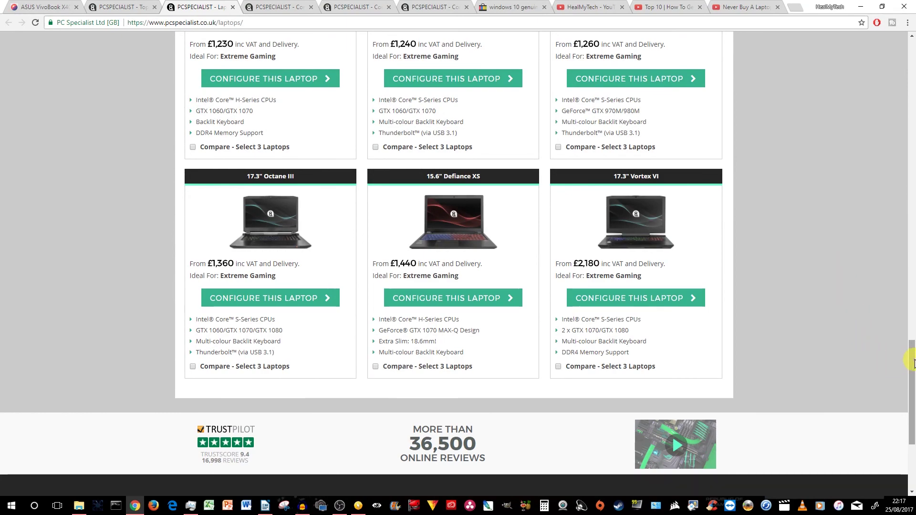
{"action": "left_click_drag", "start_coordinate": [911, 360], "coordinate": [903, 60]}
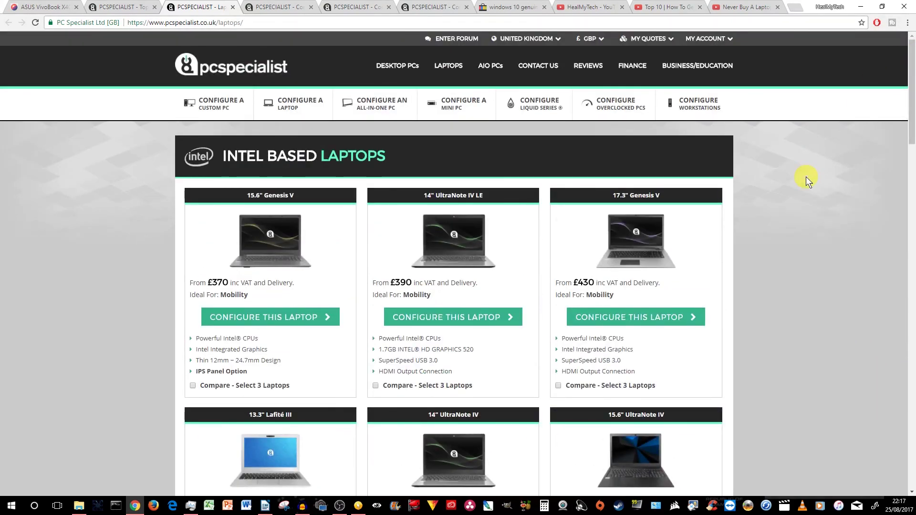